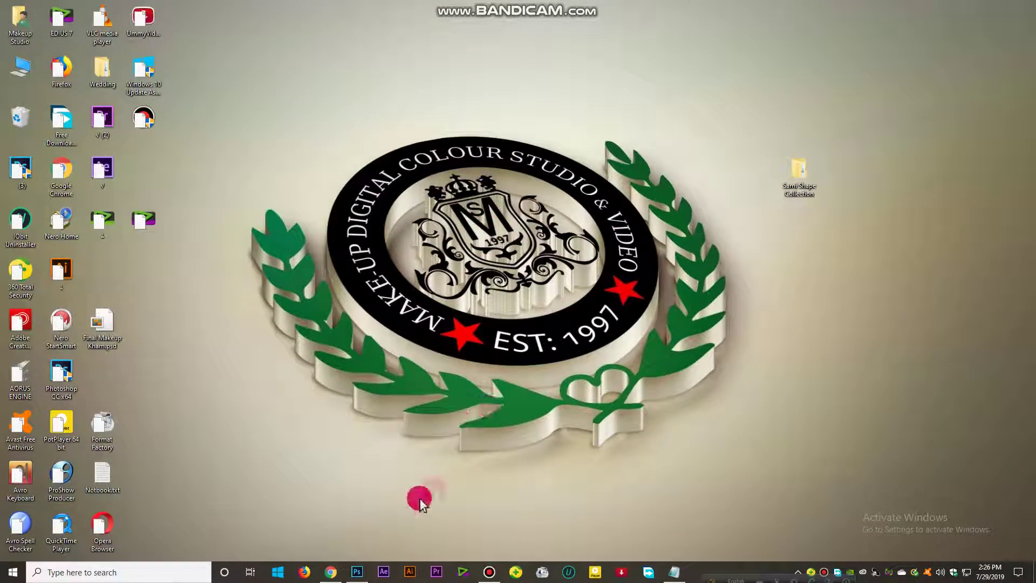
- Browse the Tips Bangla channel's upload rows, subscribe to it, and minimise Chrome
left_click(332, 573)
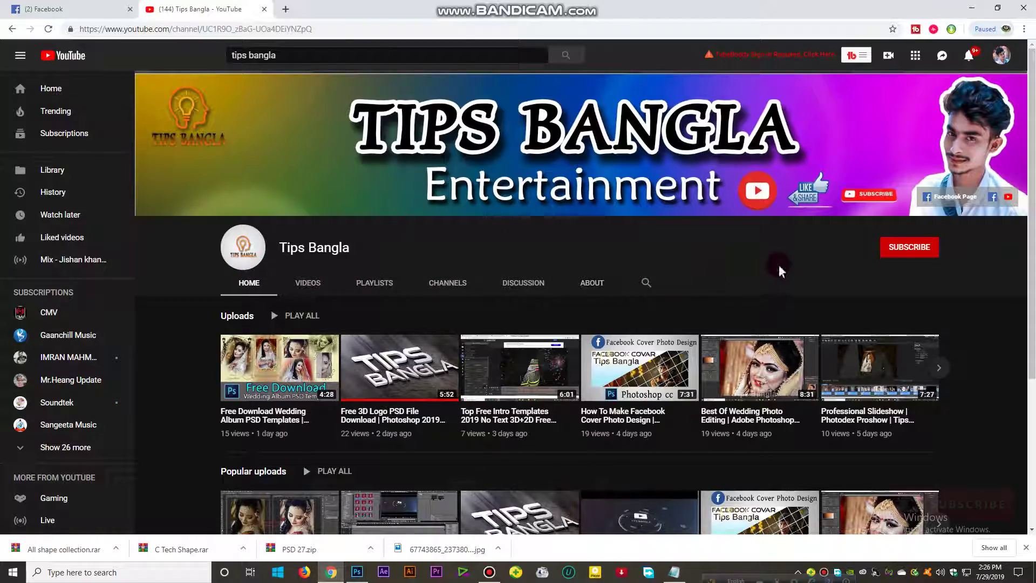
scroll(392, 389, "down", 3)
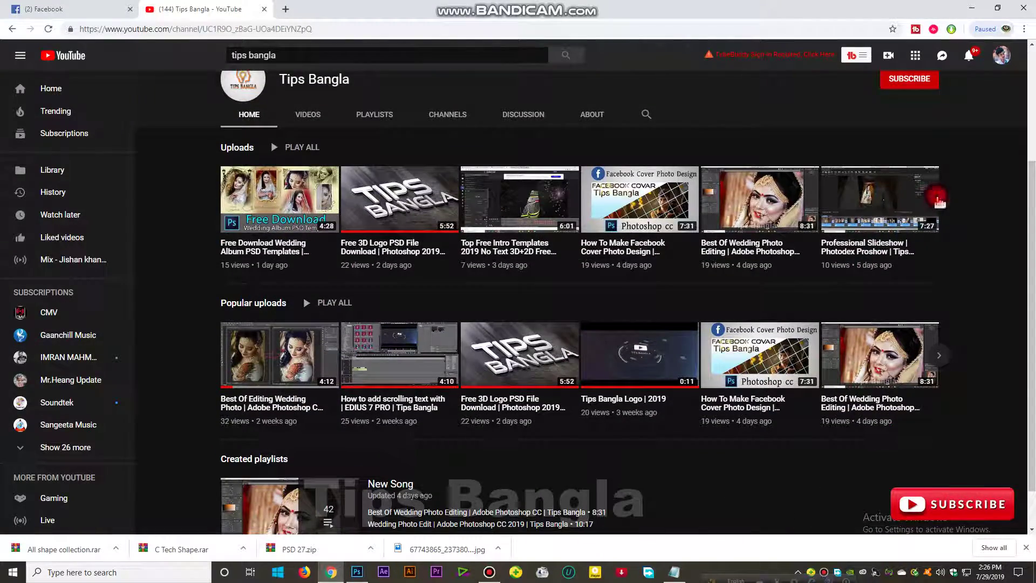
left_click(938, 199)
left_click(950, 362)
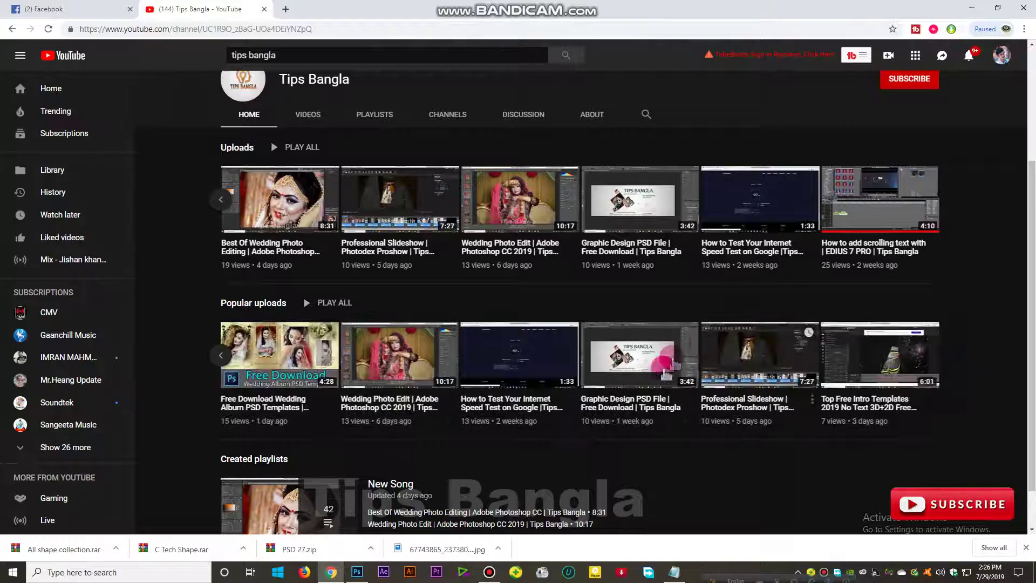
scroll(636, 319, "up", 3)
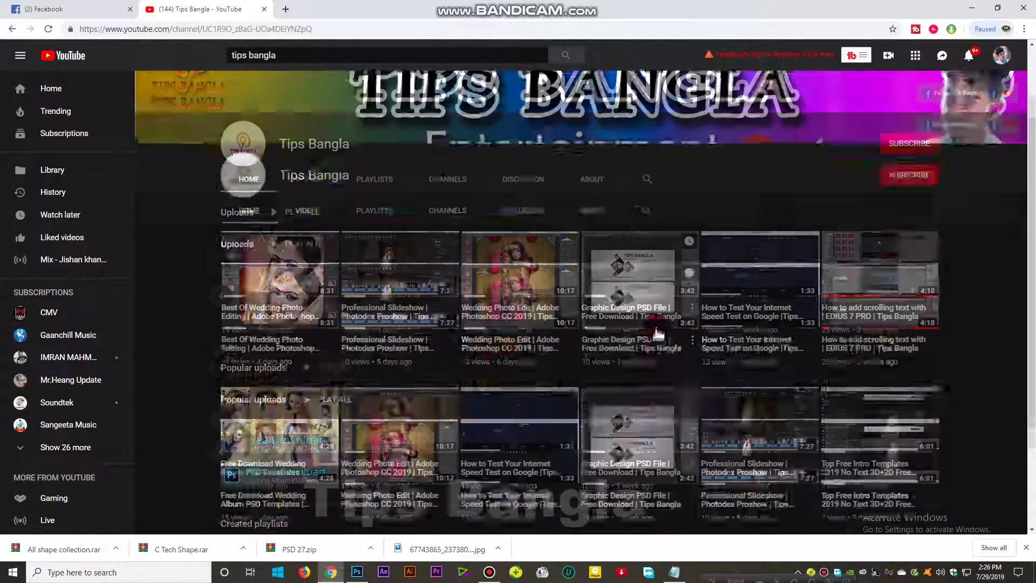
left_click(911, 255)
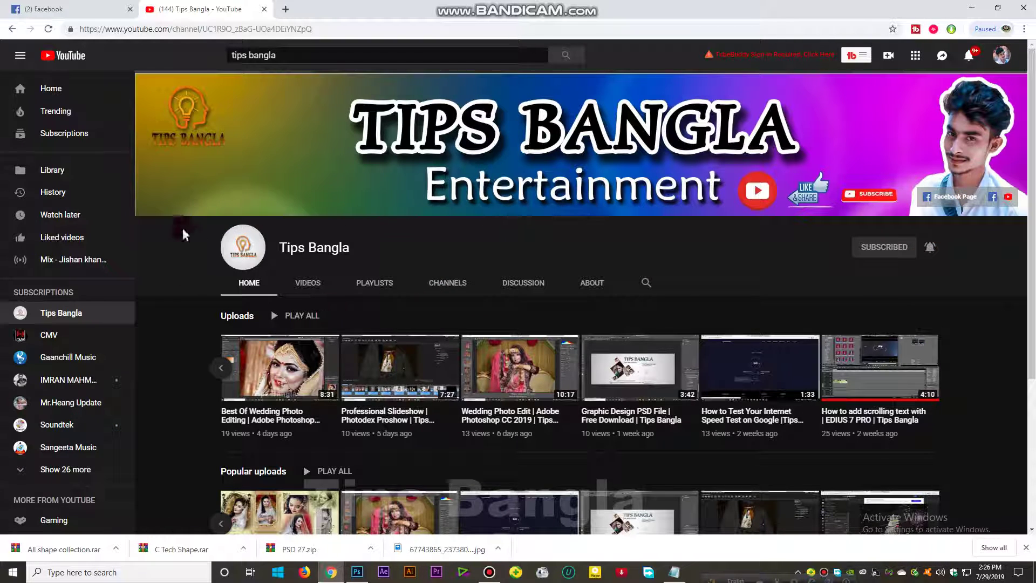
left_click(971, 10)
- Create a white 1920×1080 px document and dock it as a tab filling the workspace
left_click(358, 571)
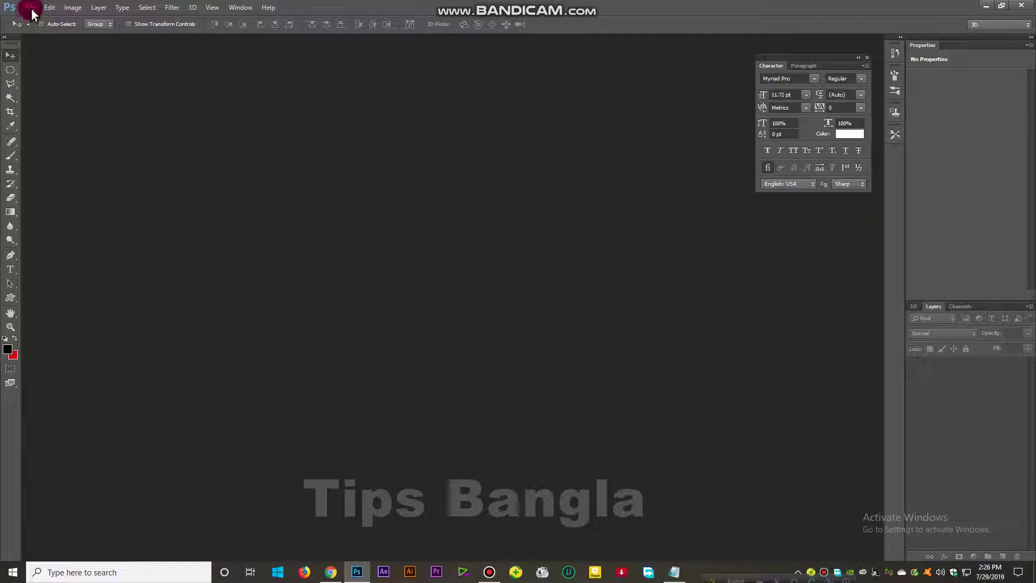
left_click(31, 8)
left_click(35, 20)
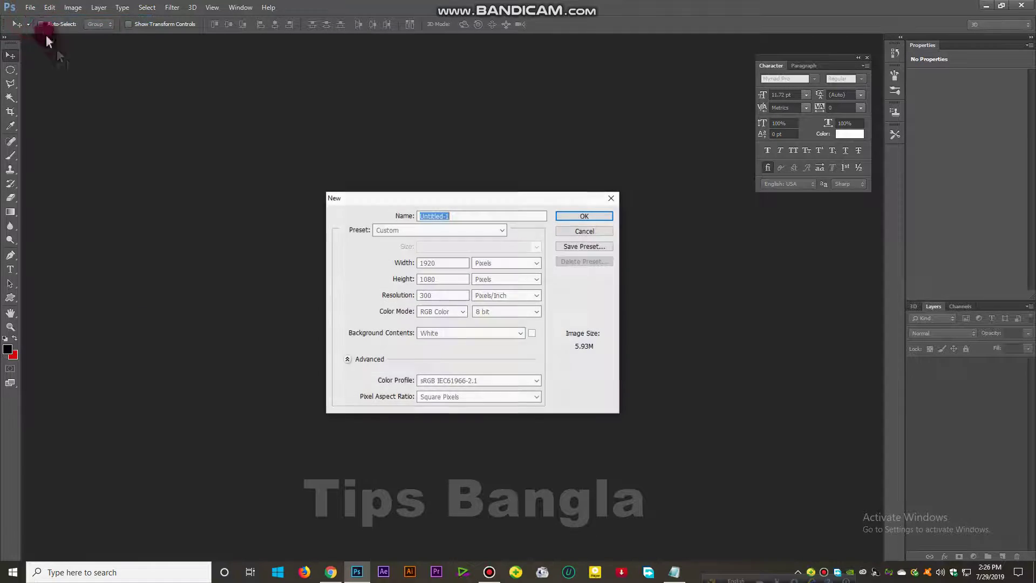
double_click(451, 261)
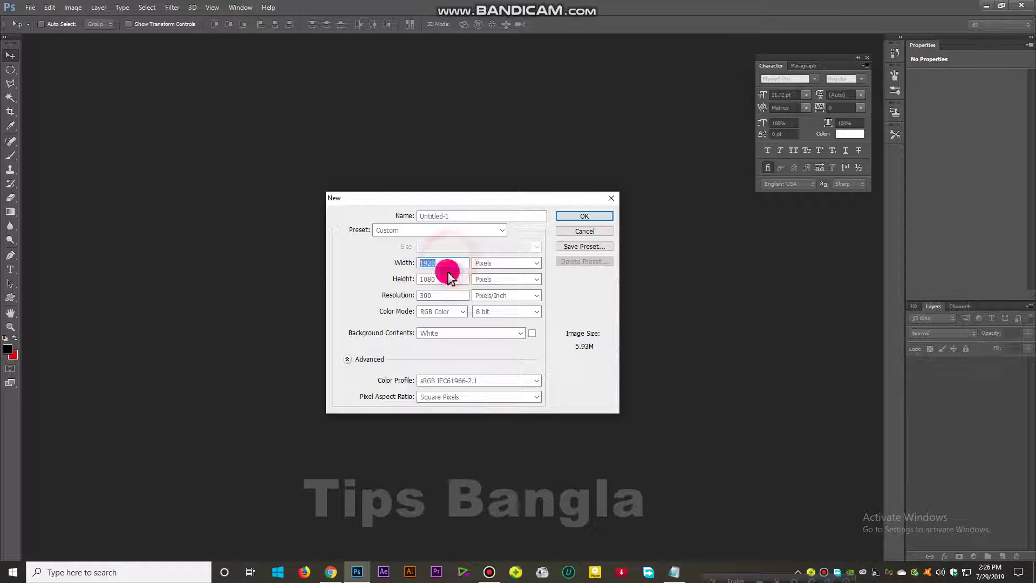
left_click(583, 216)
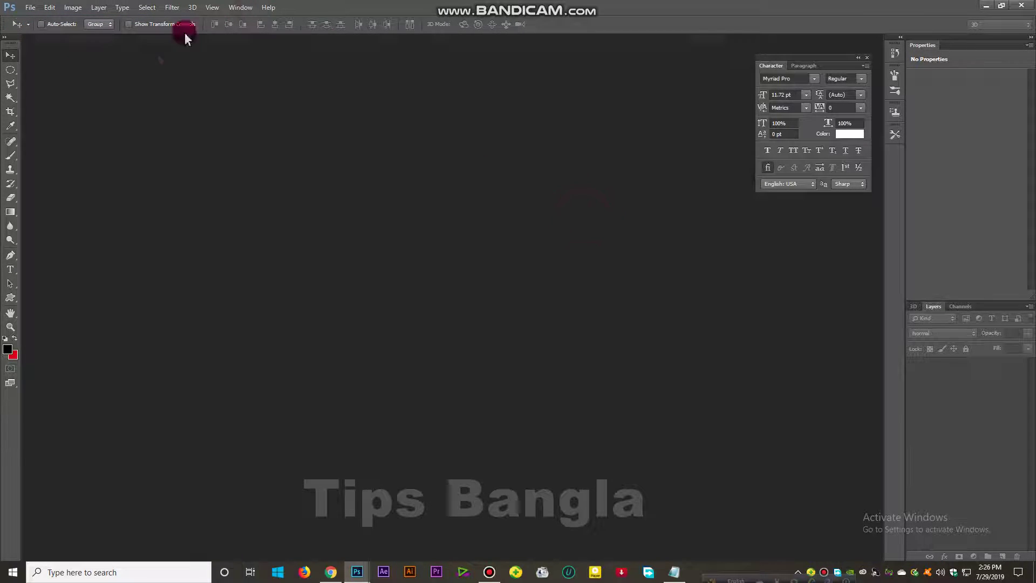
left_click_drag(311, 40, 313, 36)
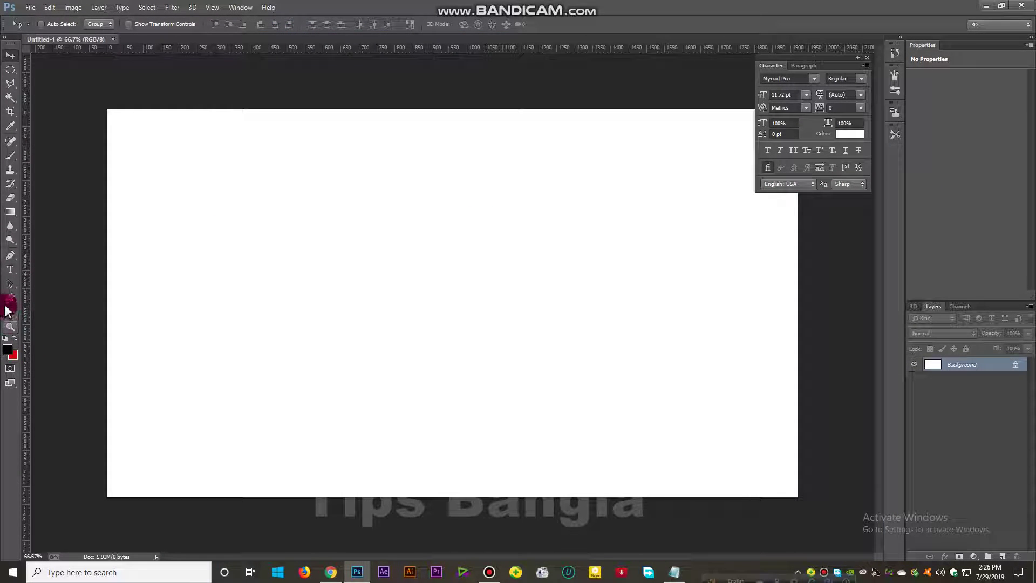
- Switch to the Custom Shape Tool and open the Shape picker
left_click(9, 298)
right_click(9, 298)
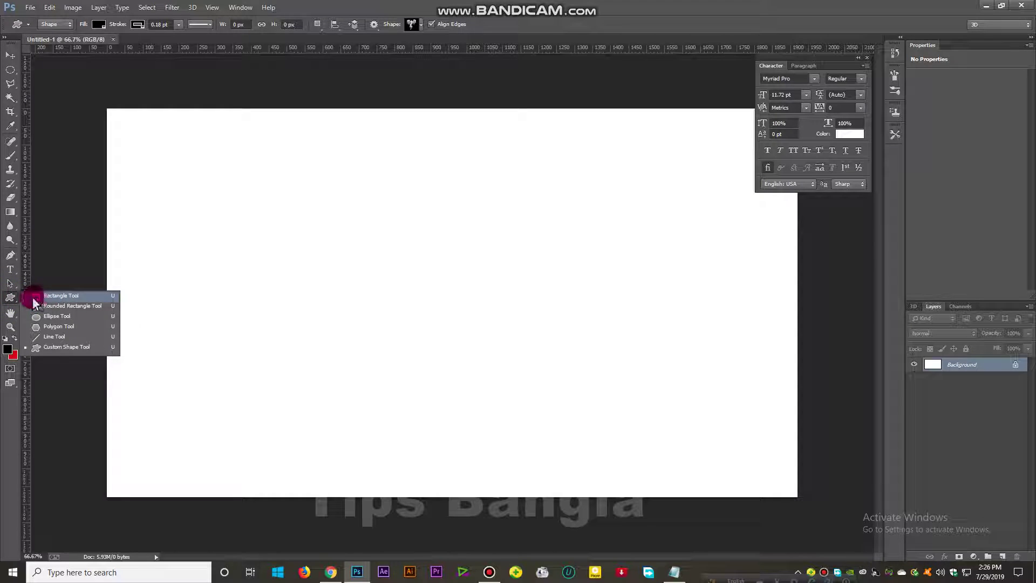
left_click(58, 346)
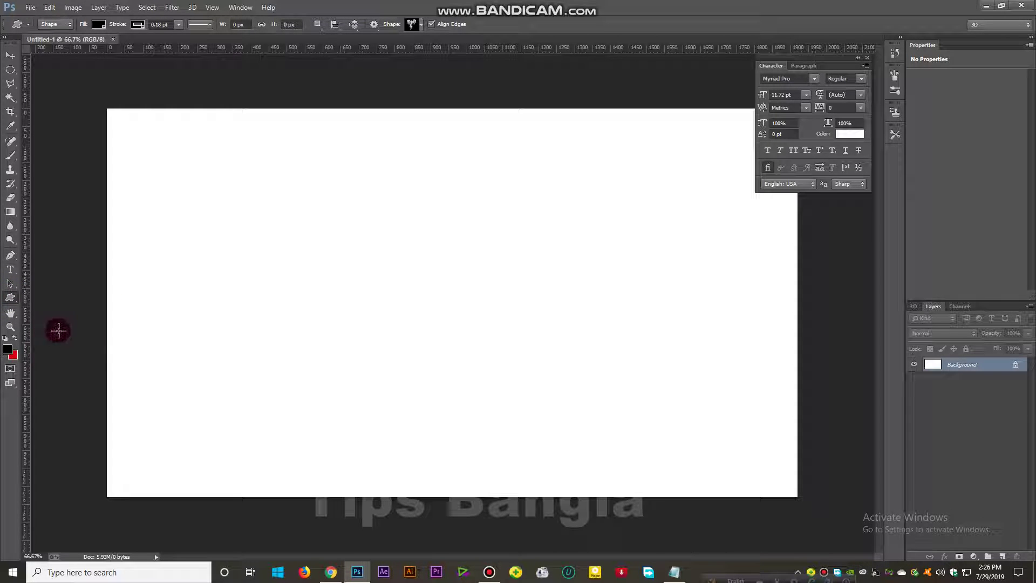
left_click(422, 25)
- Scroll up through the loaded shape grid and pick a shape
scroll(416, 273, "up", 1)
scroll(416, 267, "up", 1)
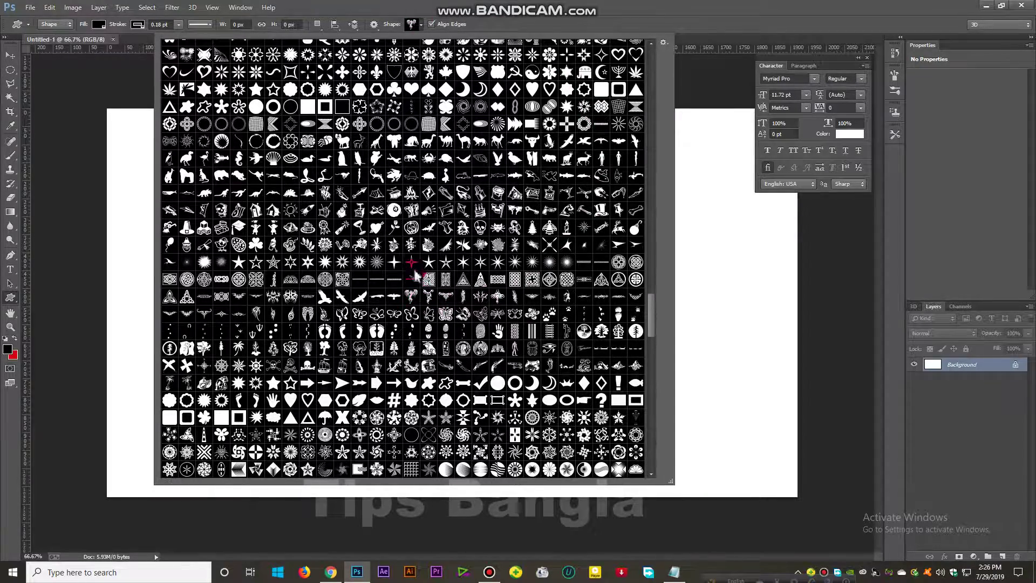
scroll(412, 232, "up", 1)
scroll(418, 249, "up", 1)
scroll(416, 248, "up", 2)
scroll(458, 189, "up", 2)
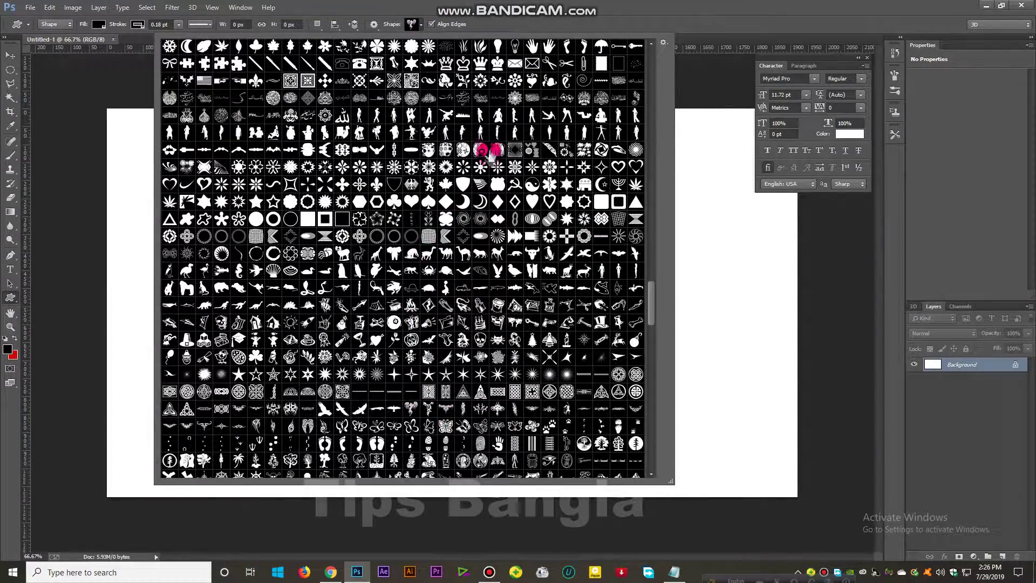
scroll(485, 151, "up", 2)
scroll(376, 154, "up", 2)
scroll(376, 154, "up", 1)
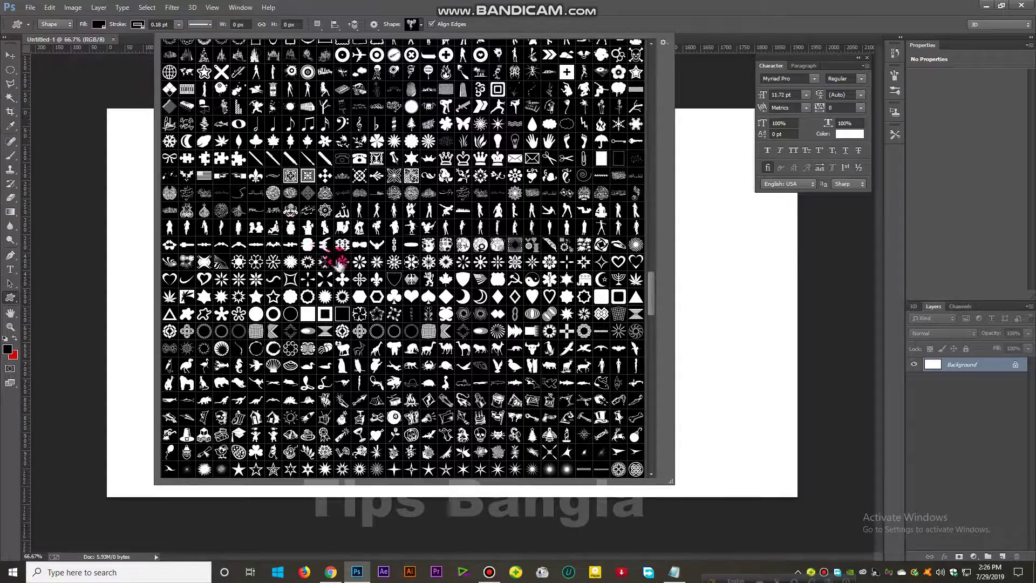
scroll(341, 262, "up", 2)
scroll(399, 280, "up", 2)
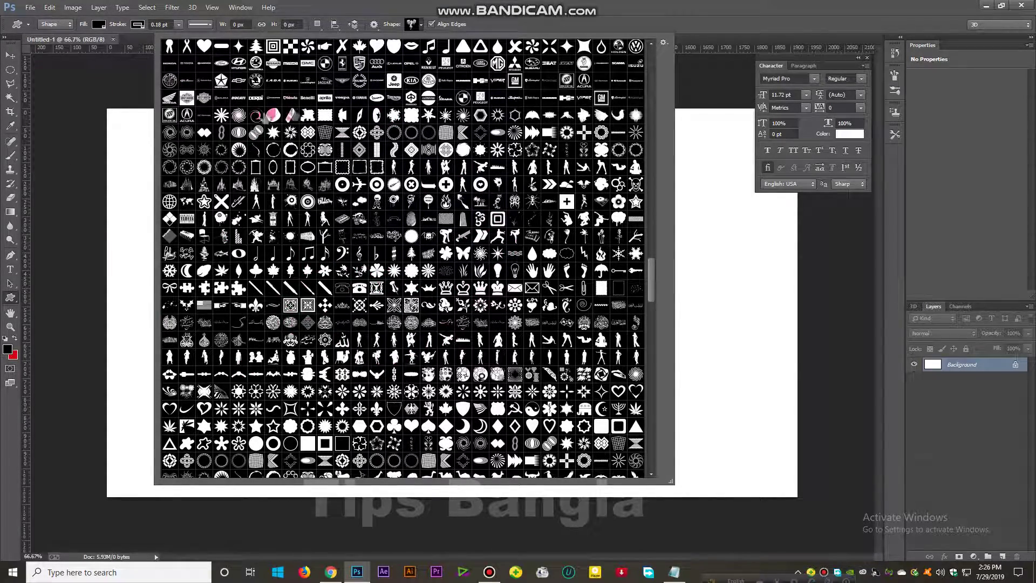
scroll(233, 170, "up", 1)
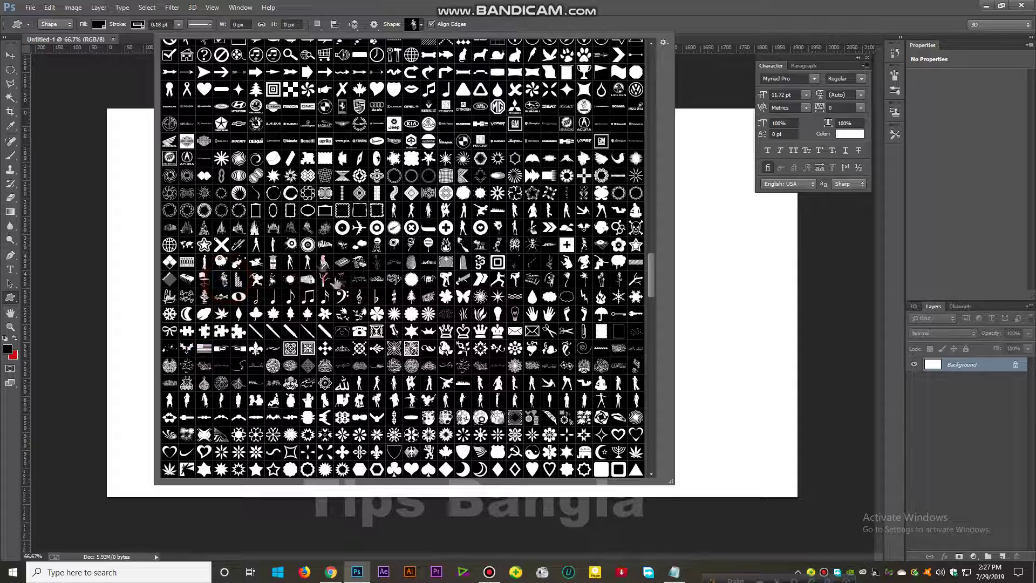
left_click(185, 279)
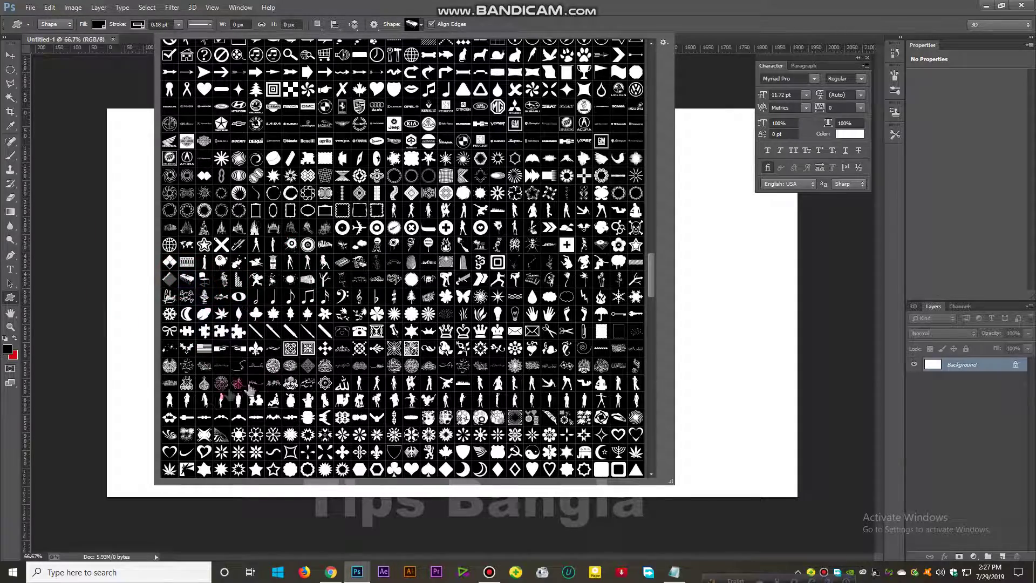
- Scroll down to the skull-and-crossbones shape, select it, and close the picker
scroll(371, 374, "down", 2)
scroll(404, 422, "down", 1)
scroll(331, 380, "down", 2)
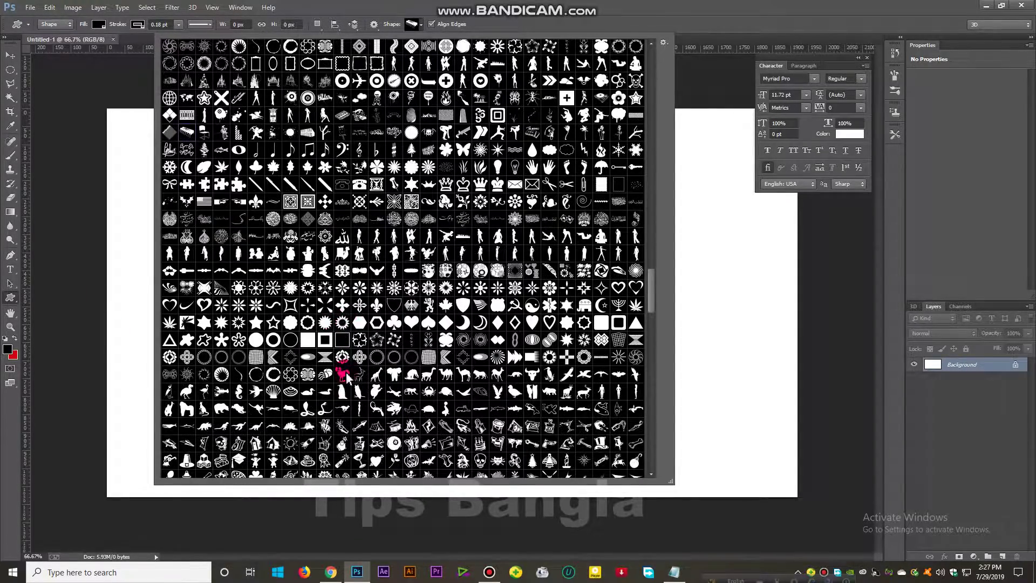
scroll(339, 364, "down", 1)
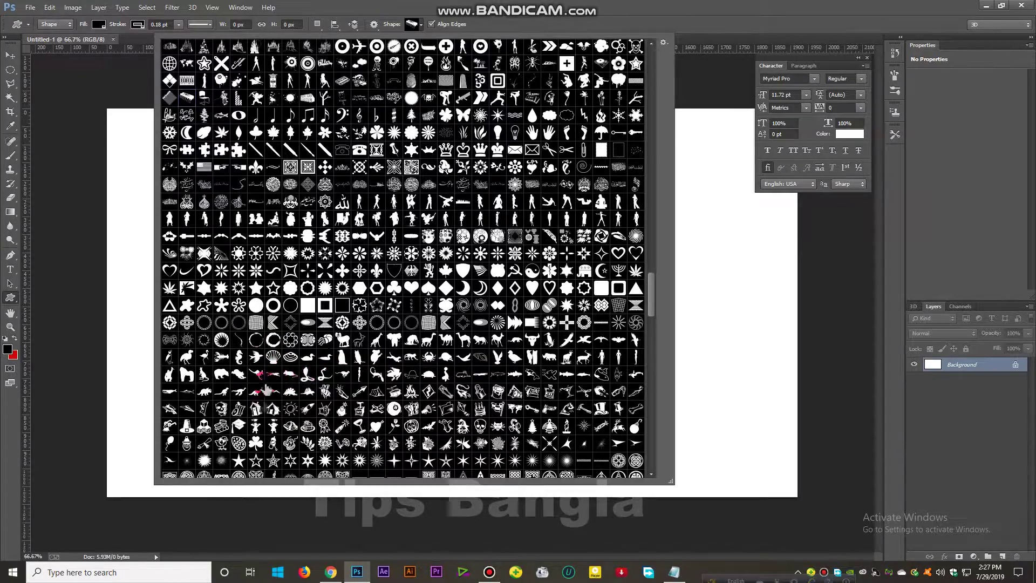
scroll(267, 387, "down", 1)
scroll(365, 365, "down", 2)
scroll(384, 347, "down", 1)
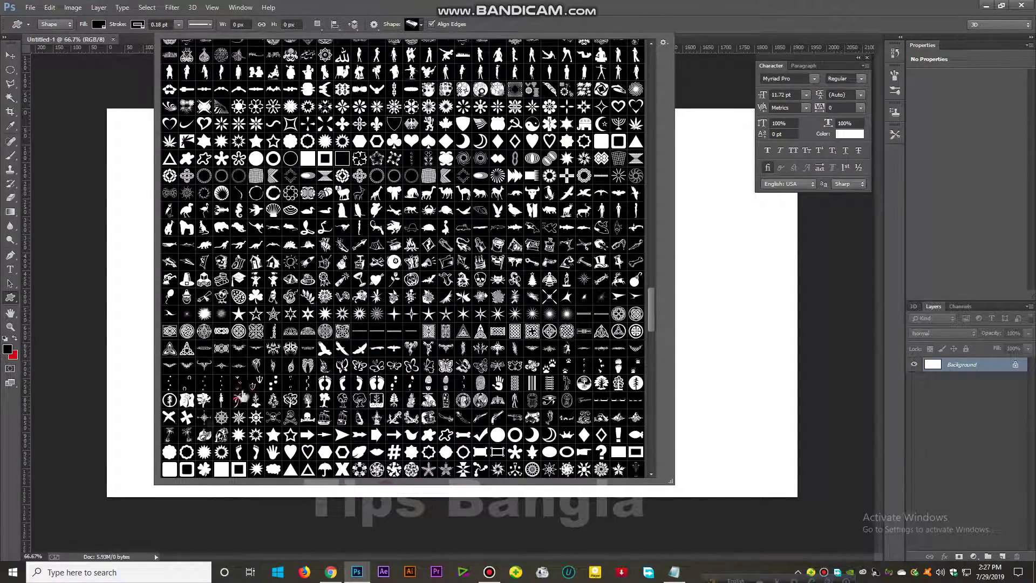
scroll(241, 397, "down", 1)
scroll(248, 410, "down", 1)
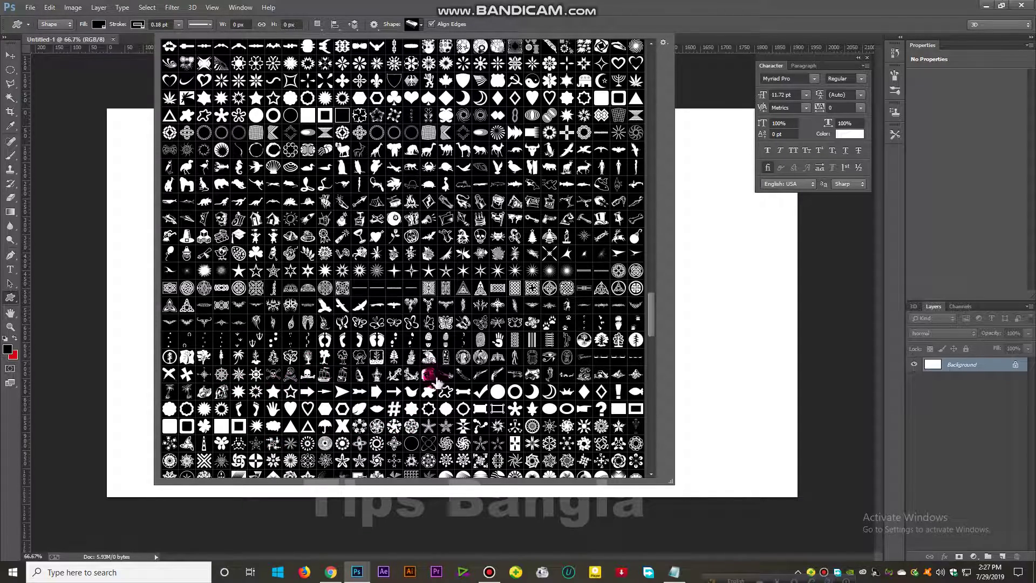
left_click(289, 375)
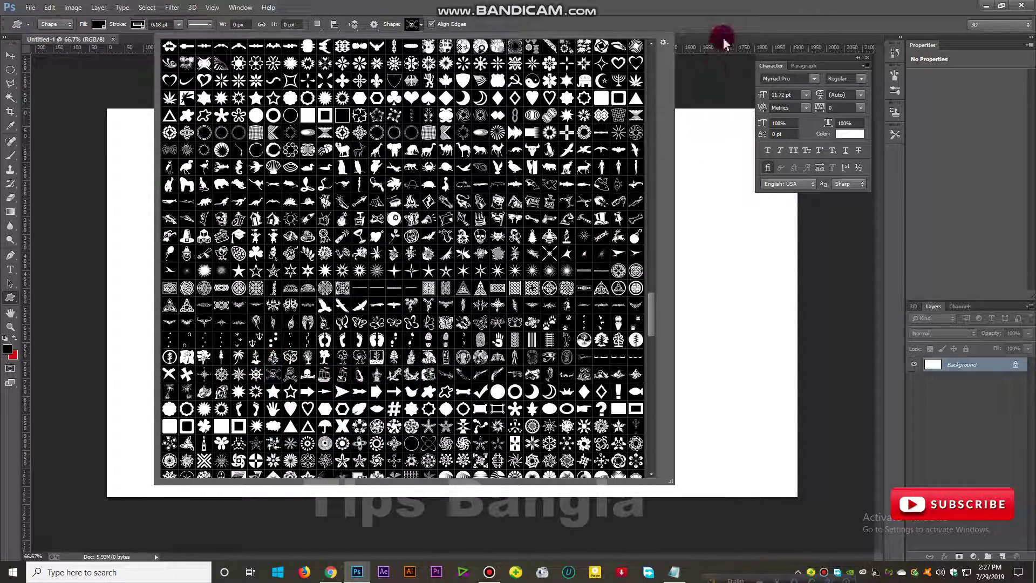
left_click(701, 19)
- Draw the skull and crossbones on the canvas and move it toward the centre
left_click_drag(387, 252, 515, 357)
left_click(11, 56)
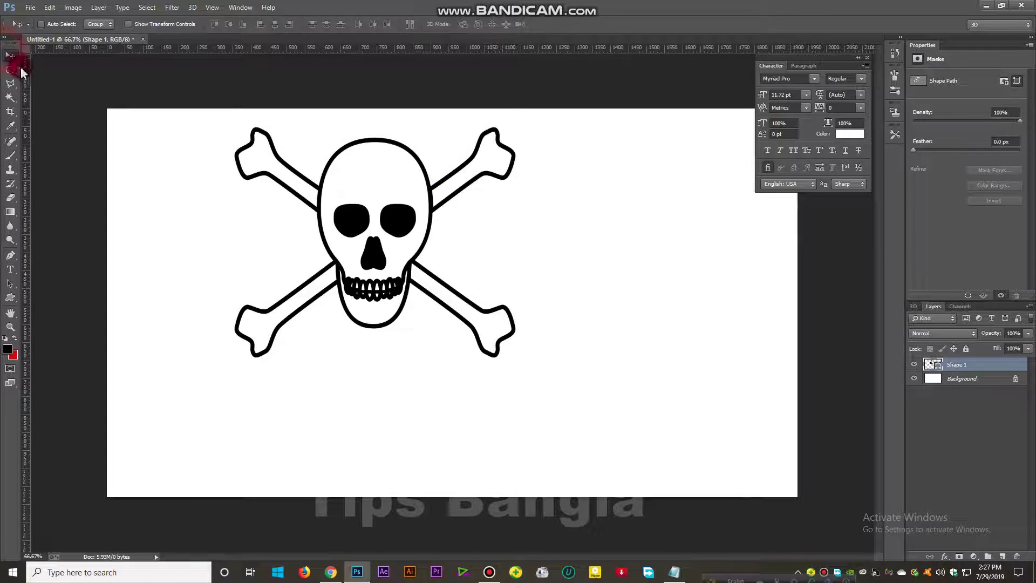
left_click_drag(400, 194, 459, 246)
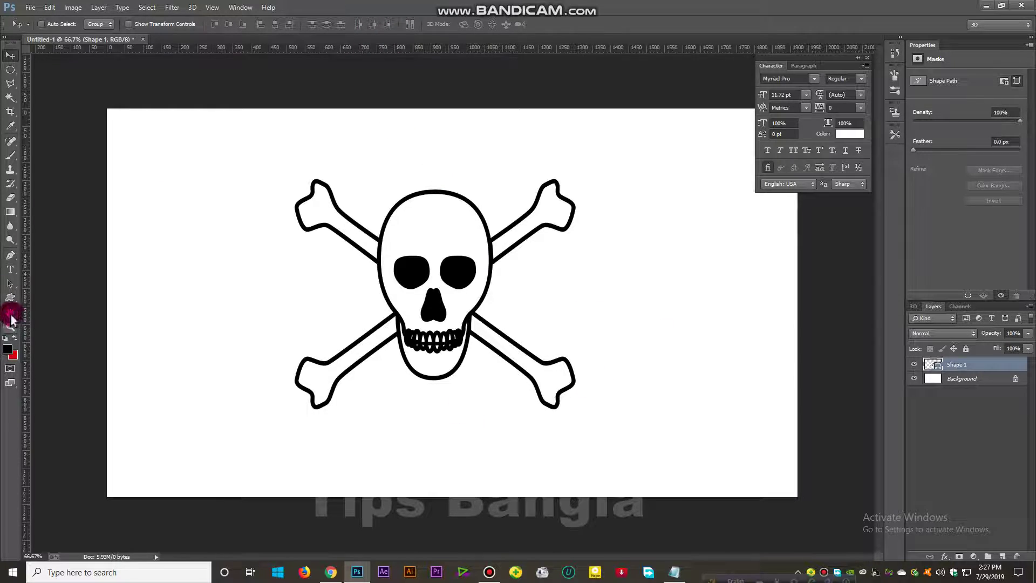
- Draw a black ram silhouette on the canvas's right side
left_click(10, 299)
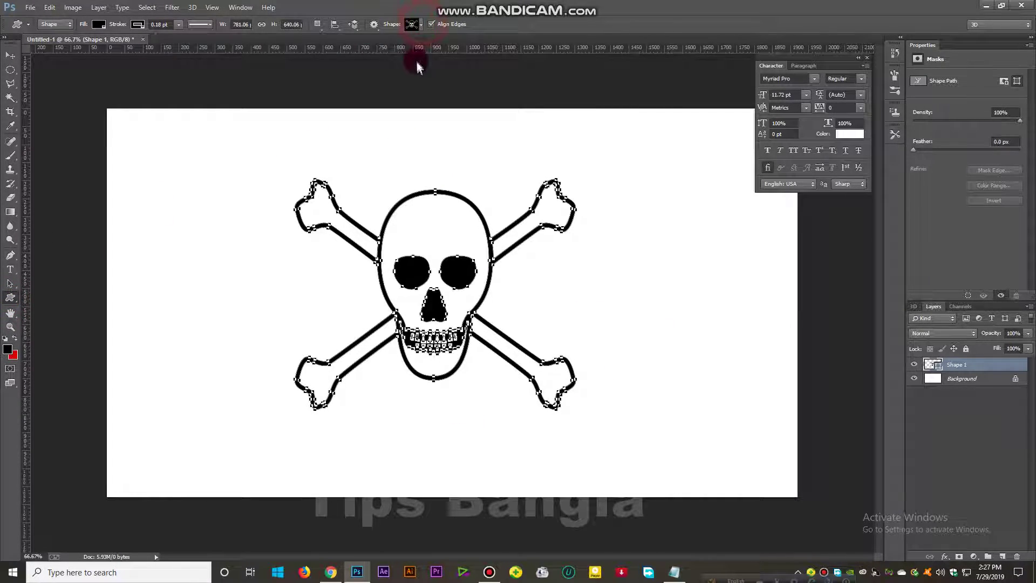
scroll(354, 185, "up", 2)
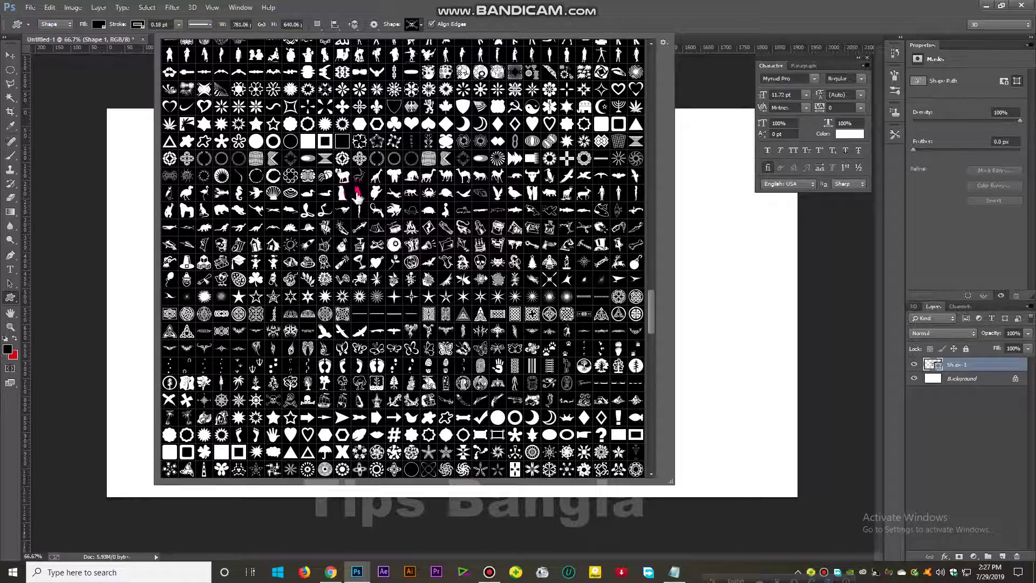
left_click_drag(782, 182, 656, 318)
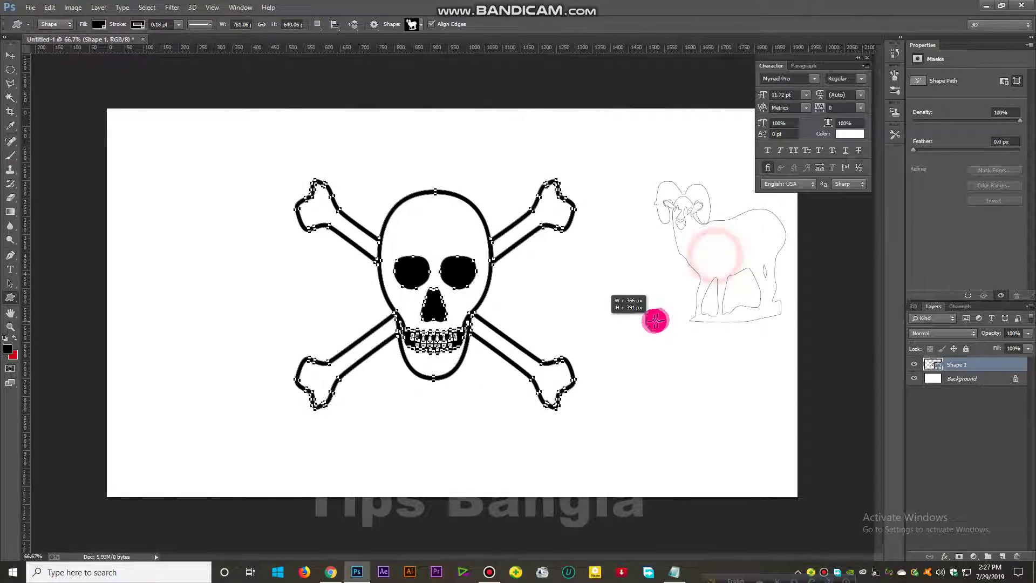
left_click(10, 55)
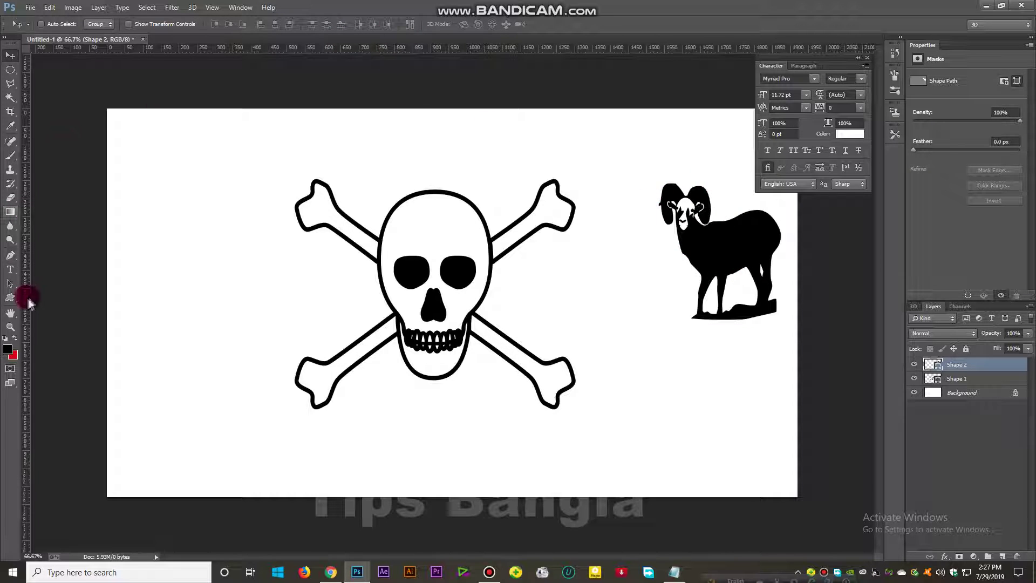
left_click(10, 296)
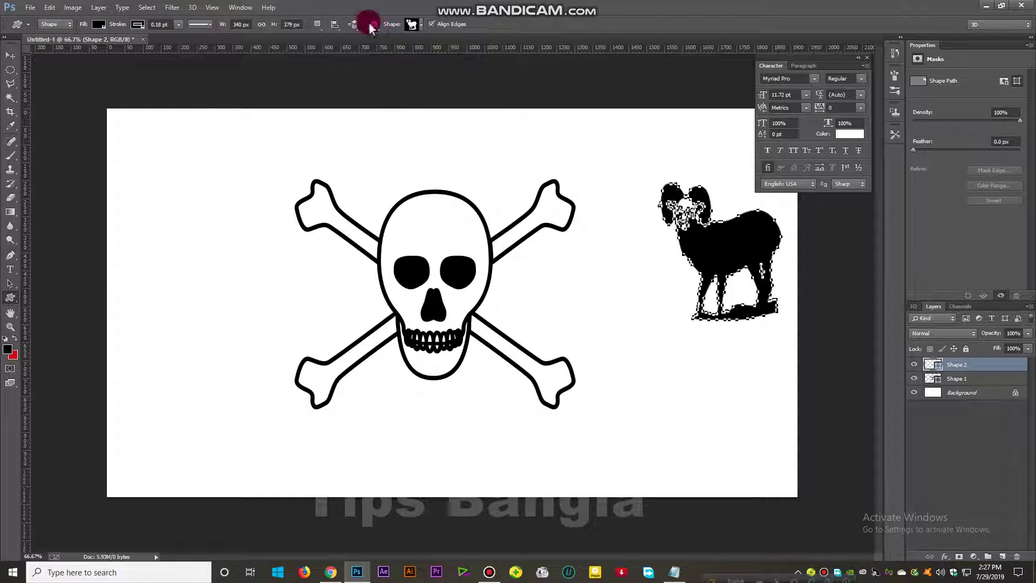
- Draw a standing woman silhouette at the canvas left and nudge it down and right
left_click(422, 25)
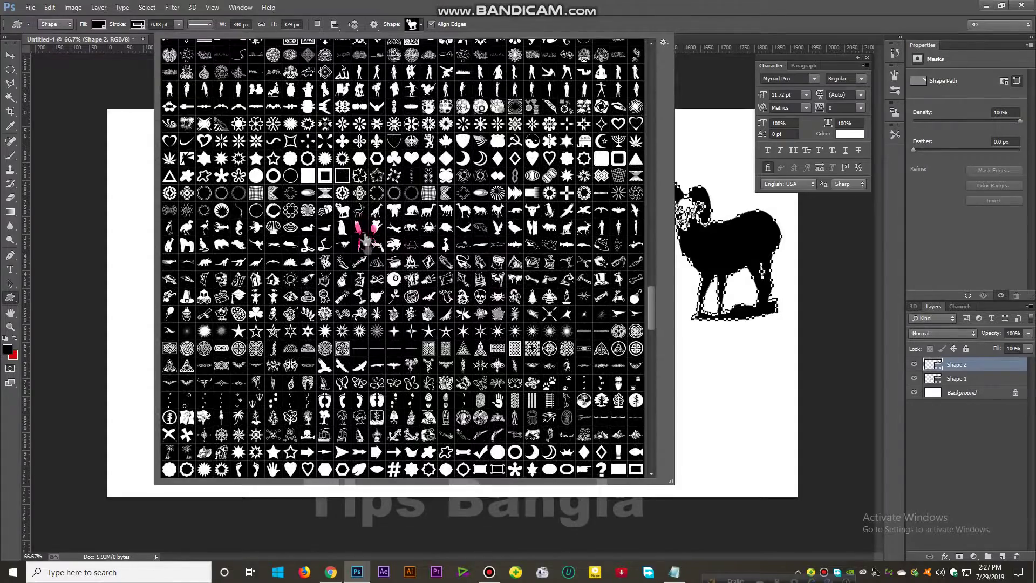
scroll(378, 244, "up", 1)
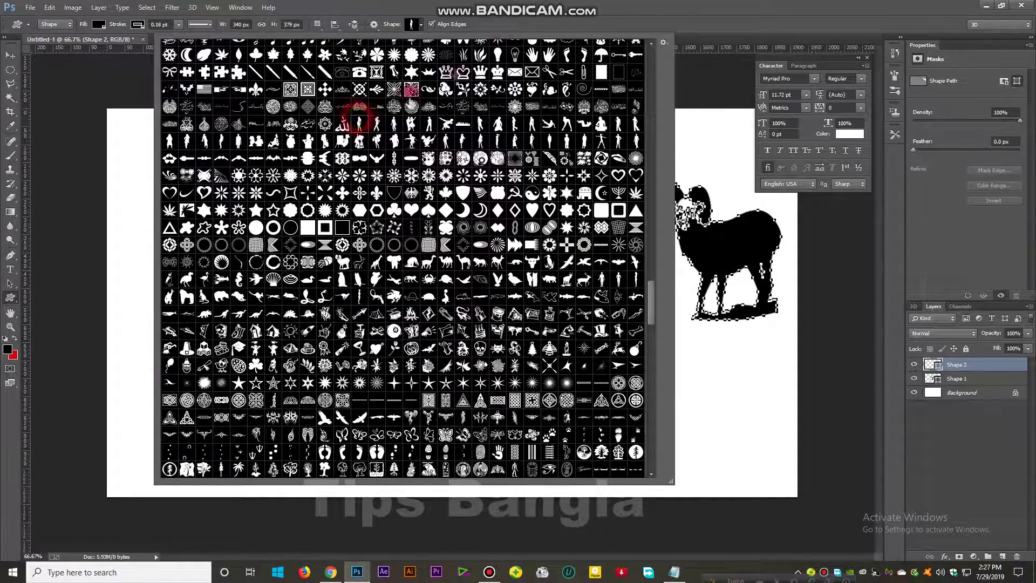
double_click(359, 123)
left_click_drag(168, 224, 218, 384)
left_click(10, 39)
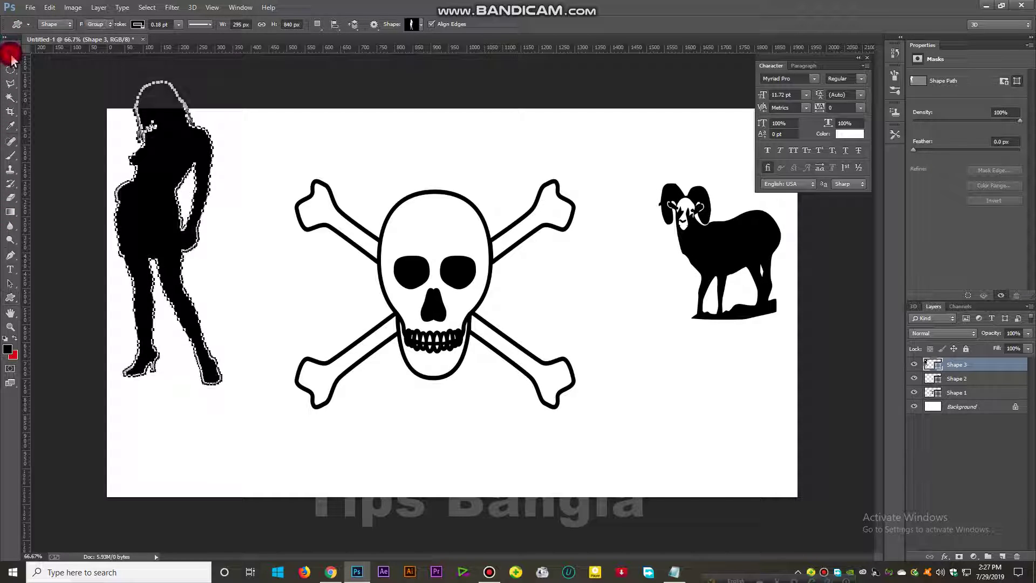
left_click_drag(288, 146, 314, 223)
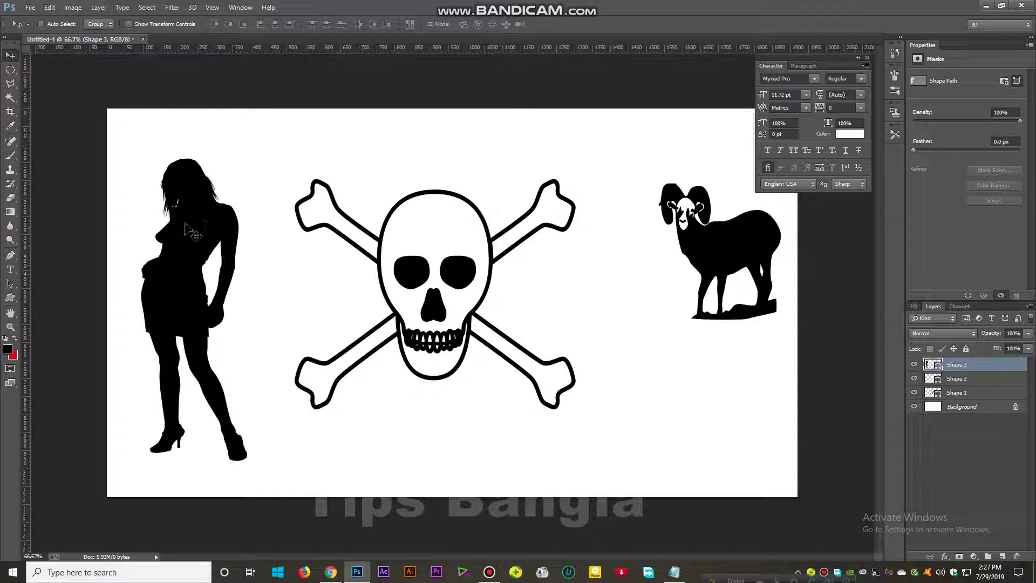
- Pick the flower shape from the gallery and draw a black leafy plant below the ram
left_click(411, 128)
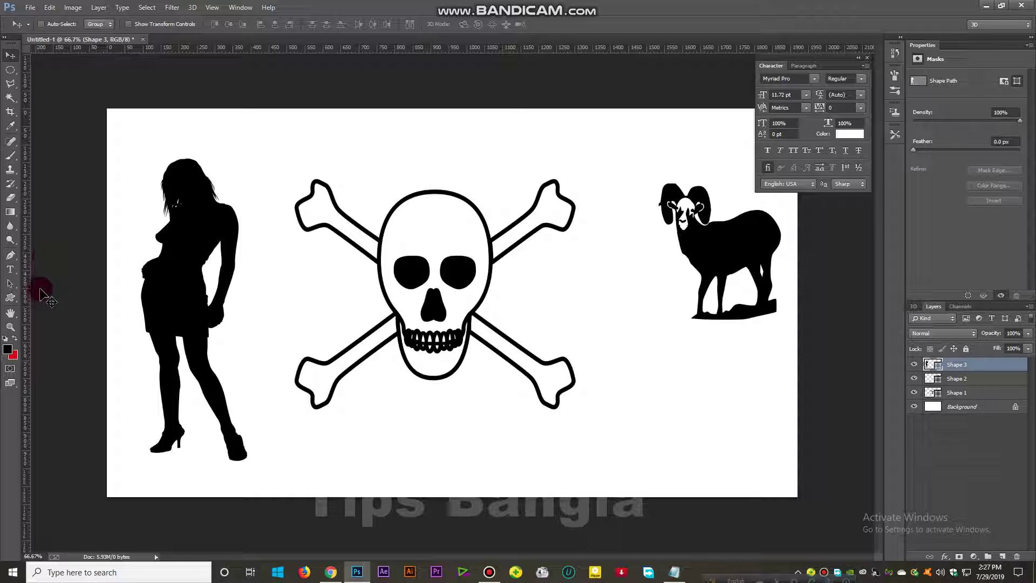
left_click(11, 297)
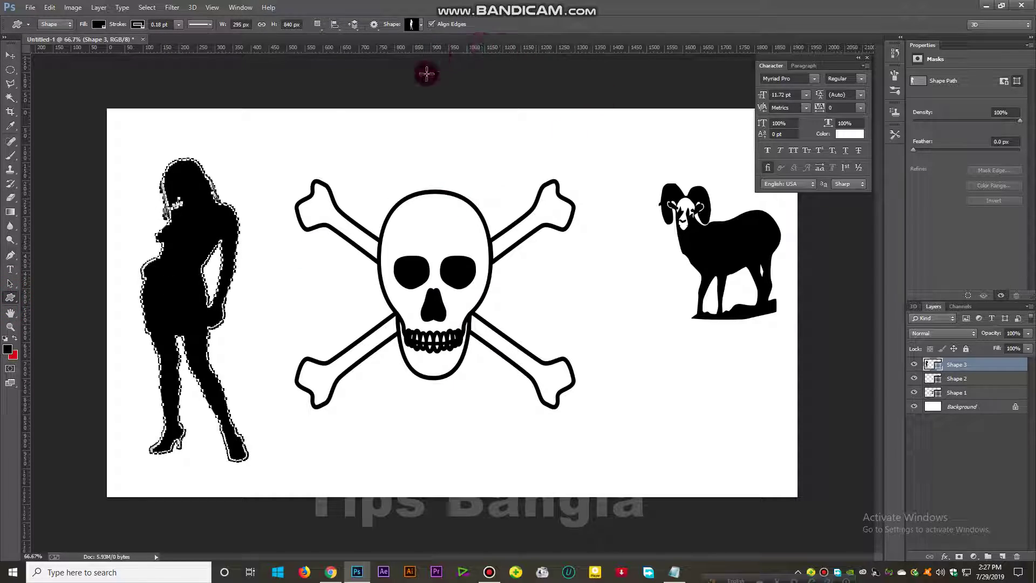
left_click(422, 25)
left_click(362, 279)
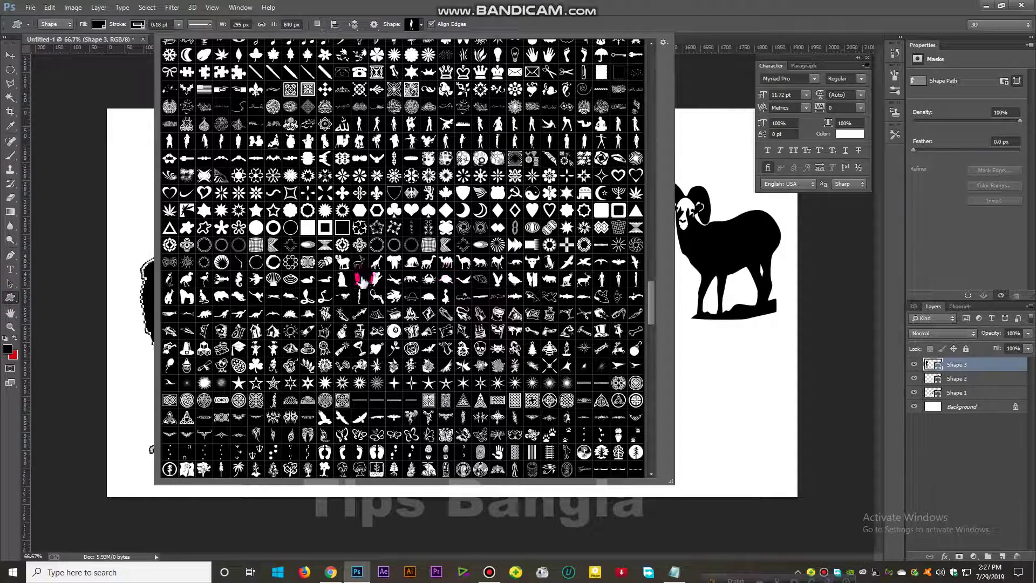
scroll(344, 298, "up", 2)
scroll(335, 277, "up", 2)
scroll(231, 235, "up", 2)
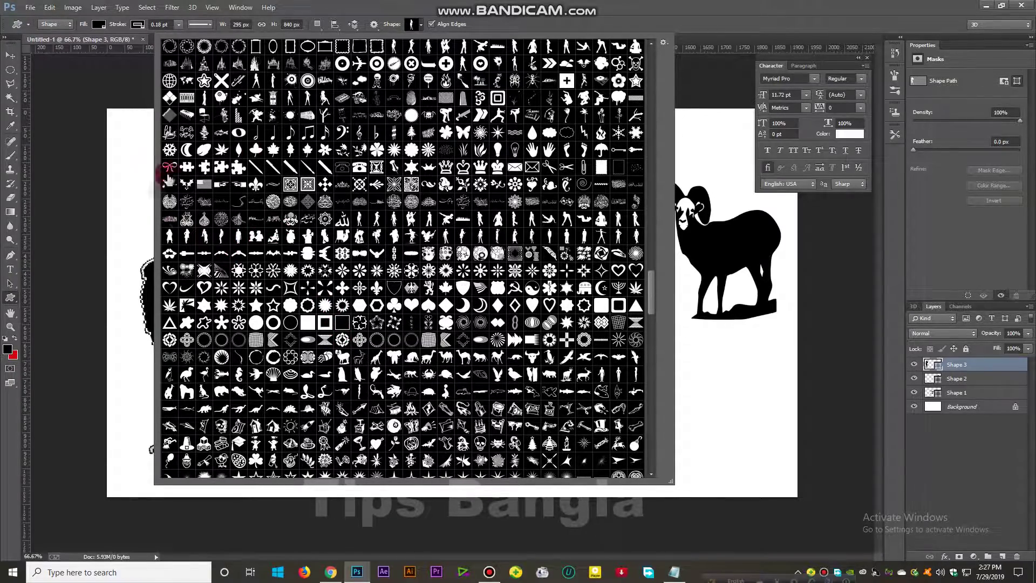
scroll(365, 144, "up", 2)
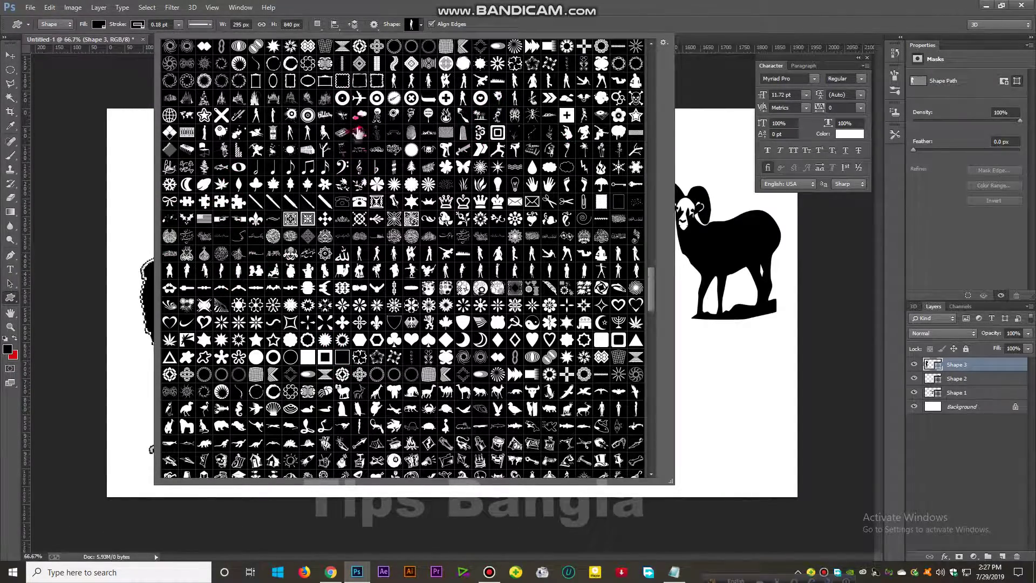
scroll(431, 183, "up", 2)
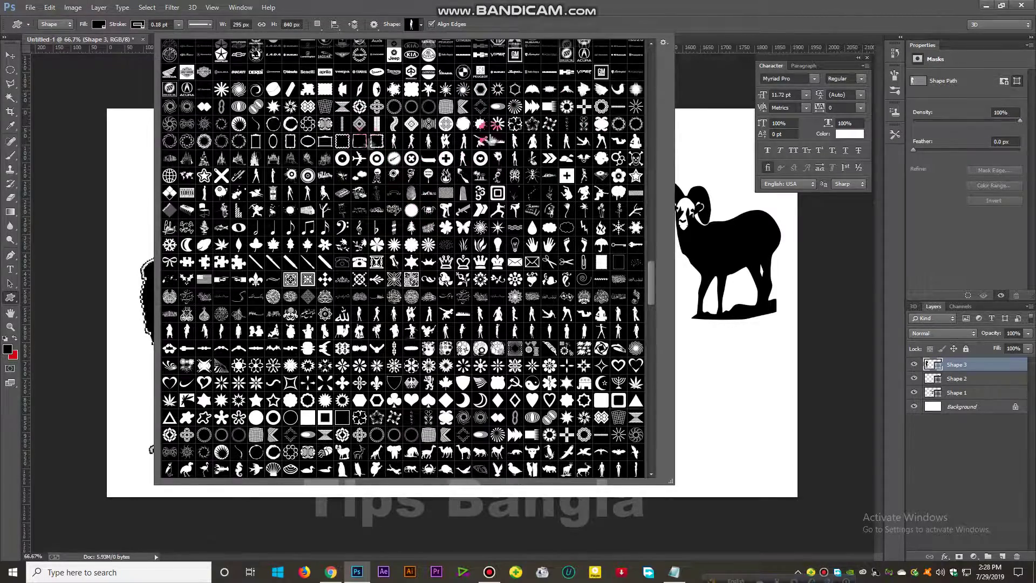
scroll(378, 108, "up", 3)
scroll(254, 100, "up", 5)
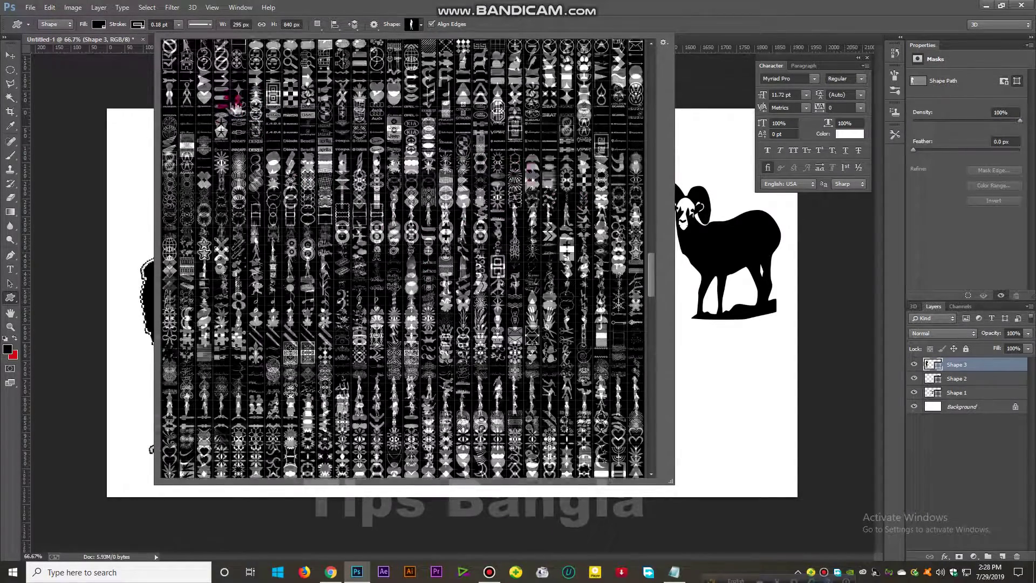
scroll(399, 97, "up", 2)
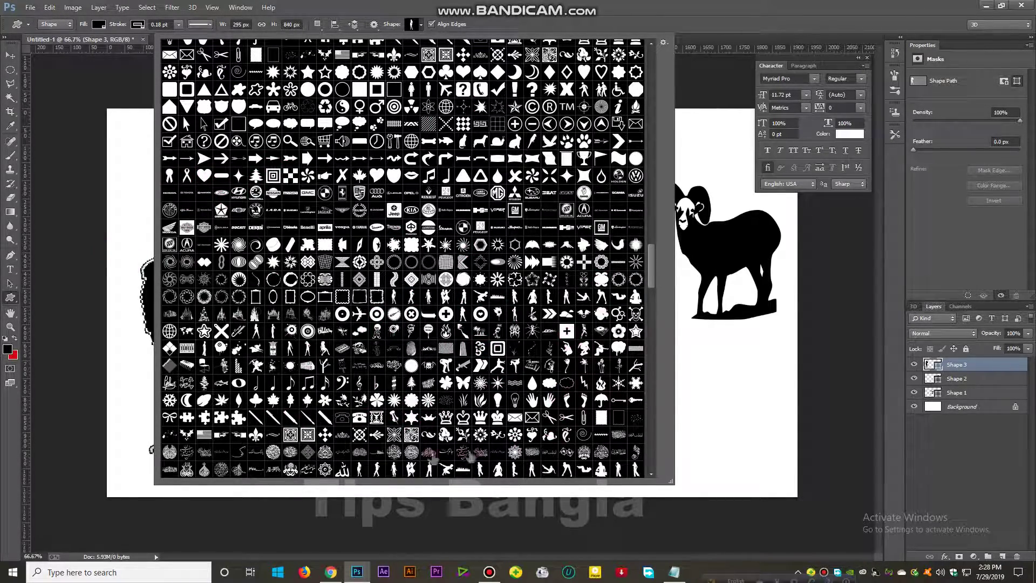
left_click(452, 437)
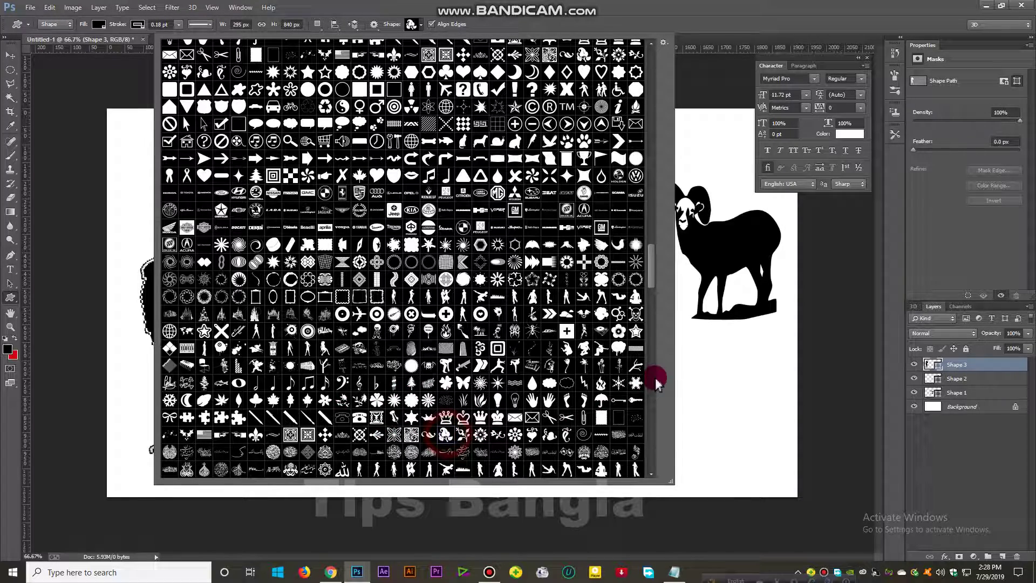
left_click_drag(687, 318, 768, 434)
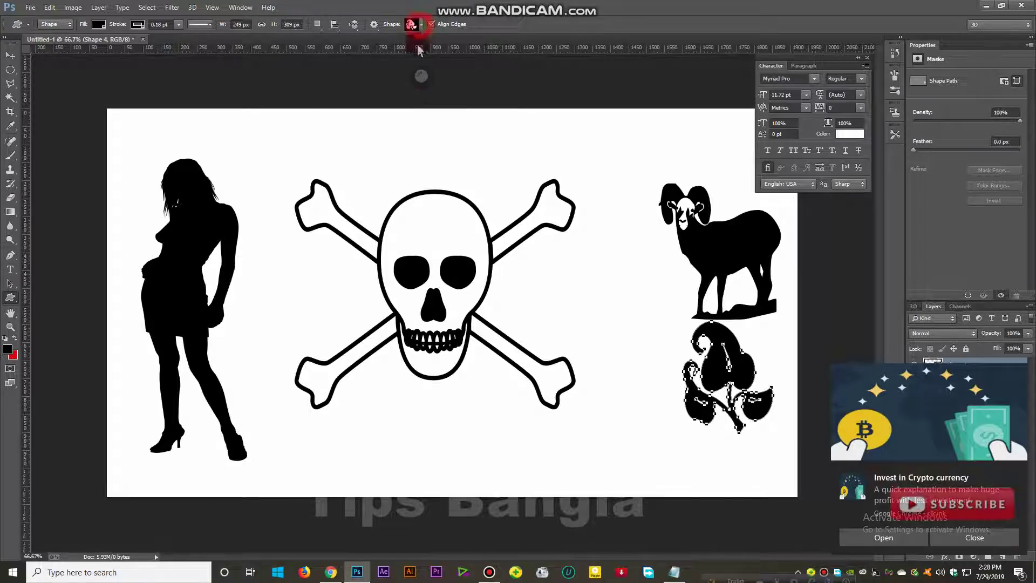
- Draw a wireframe globe shape near the canvas top right, above the ram
left_click(416, 26)
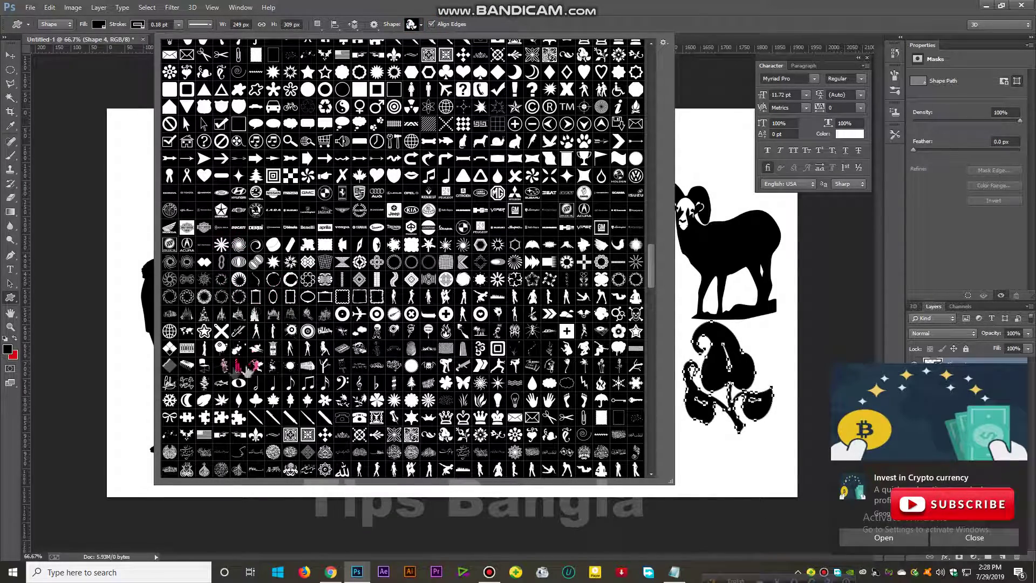
left_click(710, 121)
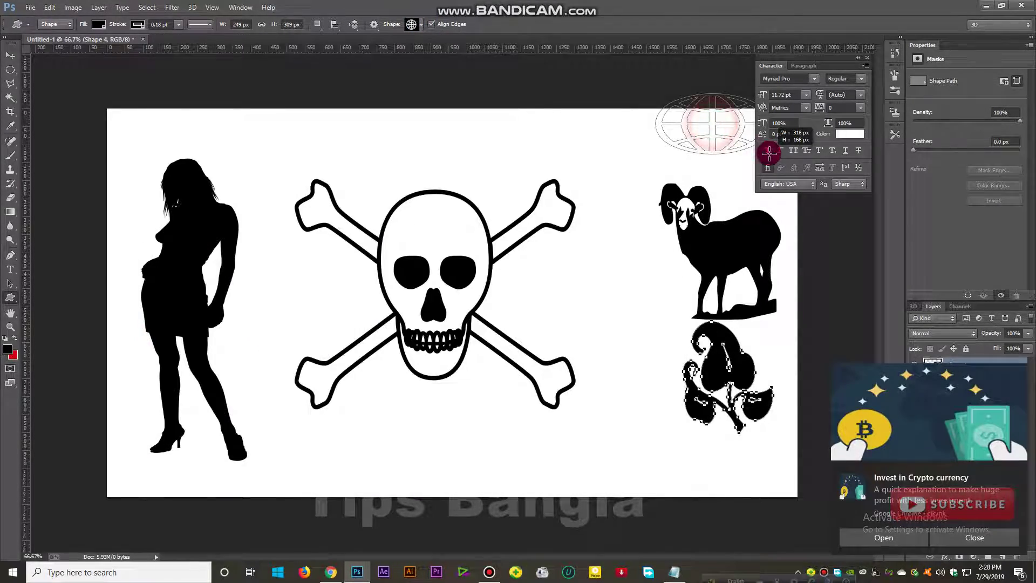
mouse_move(710, 123)
left_mouse_down()
mouse_move(723, 145)
mouse_move(619, 178)
mouse_move(607, 146)
left_mouse_up()
left_click(10, 55)
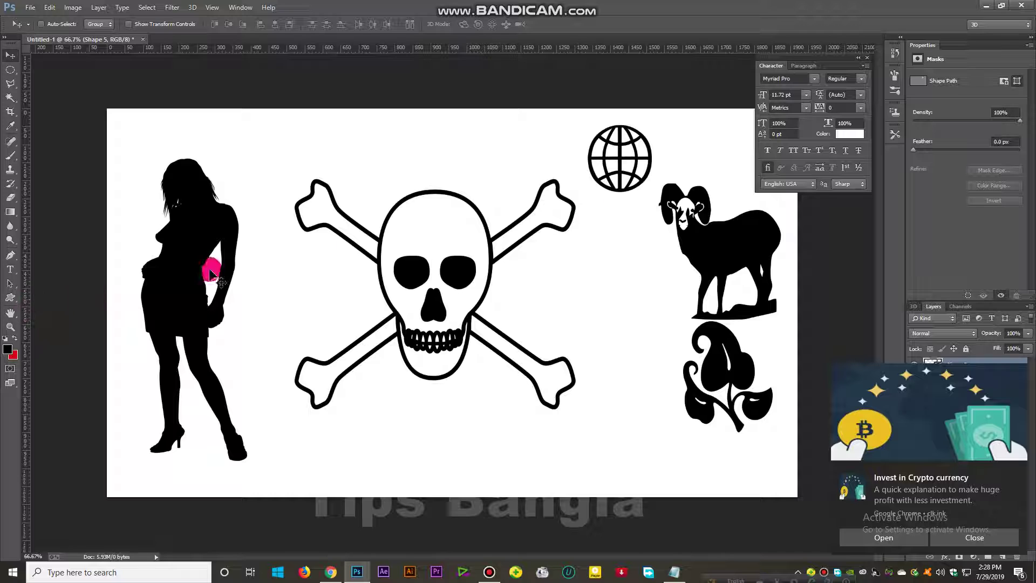
left_click(1024, 575)
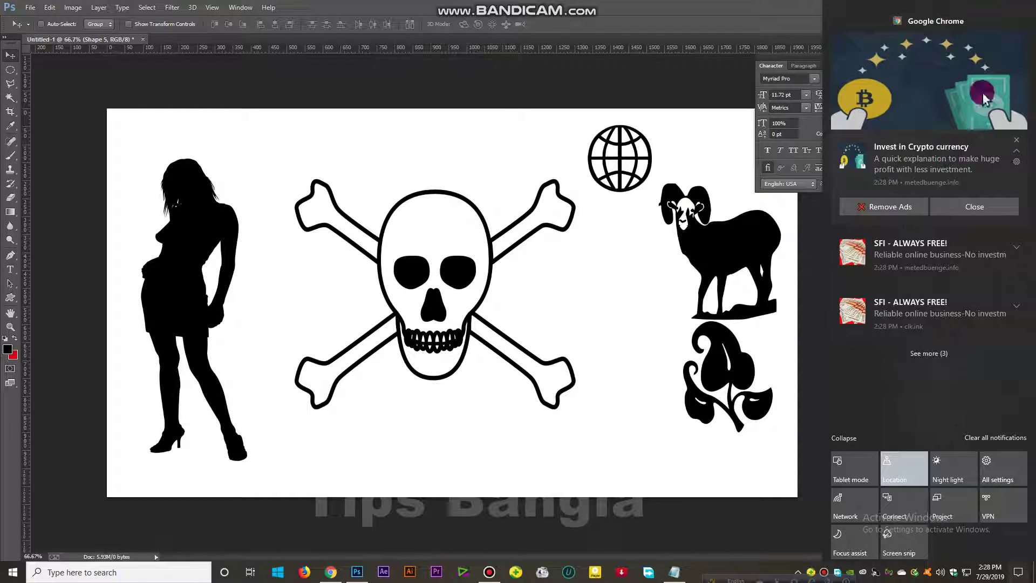
- Clear the Chrome notifications and close Photoshop's Character panel
left_click(1019, 23)
left_click(686, 24)
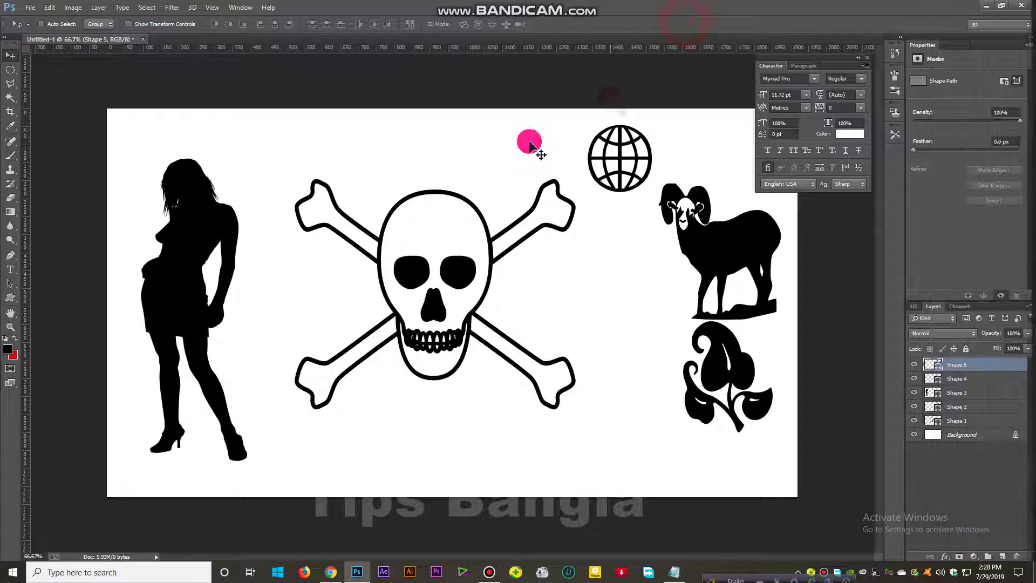
left_click(863, 63)
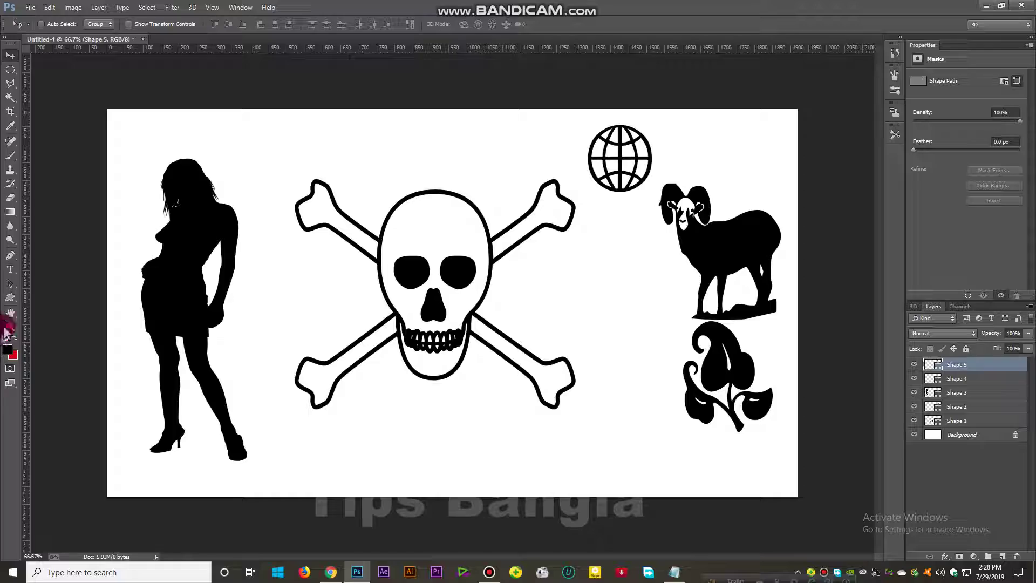
- Open the Custom Shape picker and browse through its shape grid
left_click(10, 298)
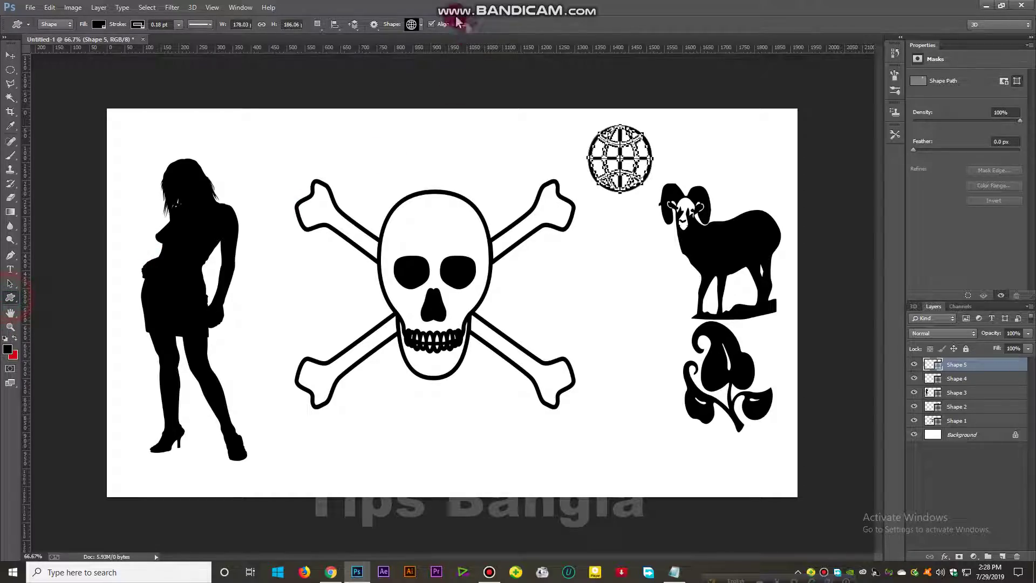
left_click(421, 24)
left_click_drag(653, 121, 644, 464)
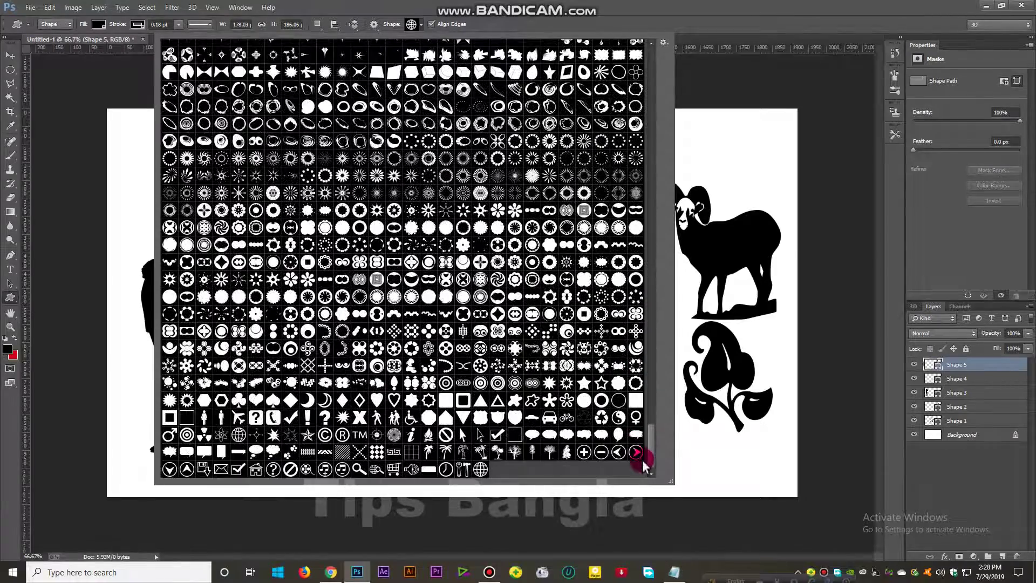
left_click(165, 441)
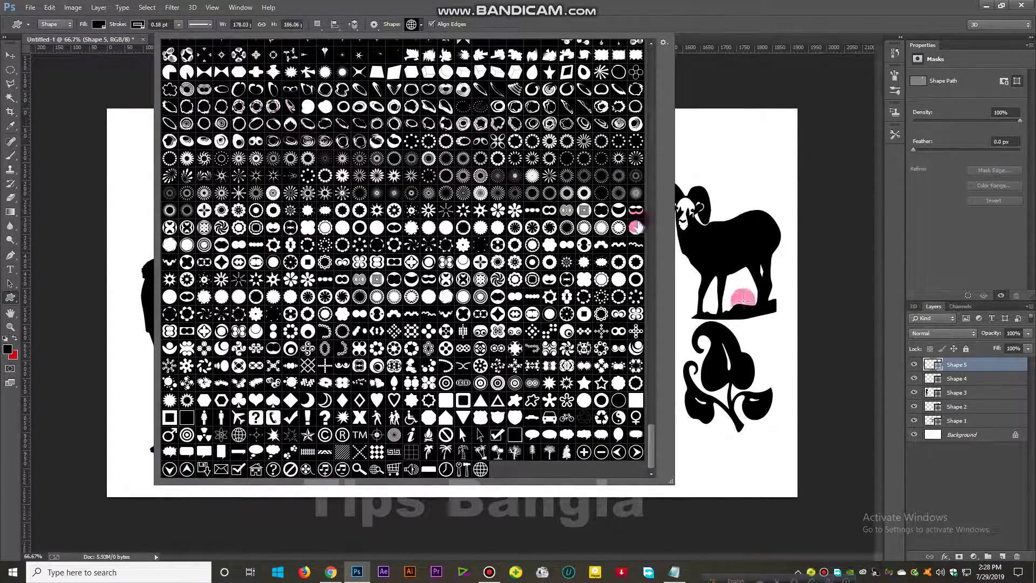
left_click_drag(655, 456, 666, 402)
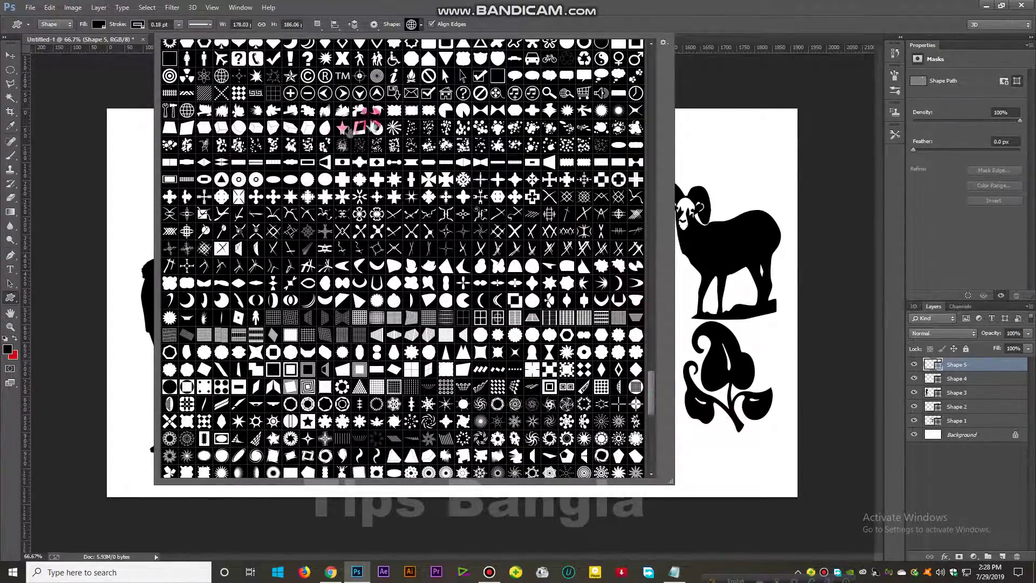
scroll(540, 178, "up", 3)
scroll(485, 161, "up", 3)
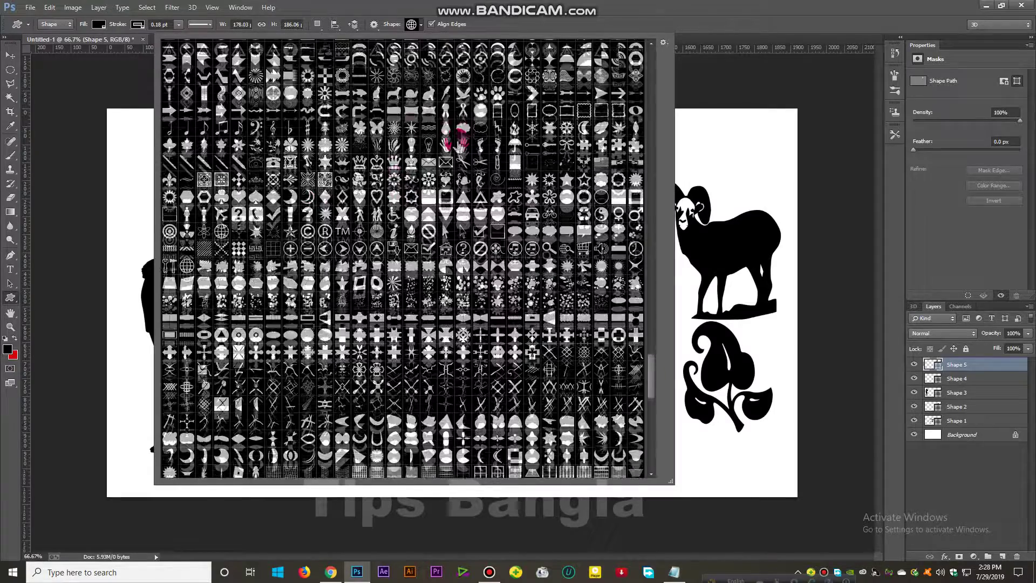
scroll(377, 97, "up", 3)
scroll(302, 92, "up", 3)
scroll(485, 65, "up", 2)
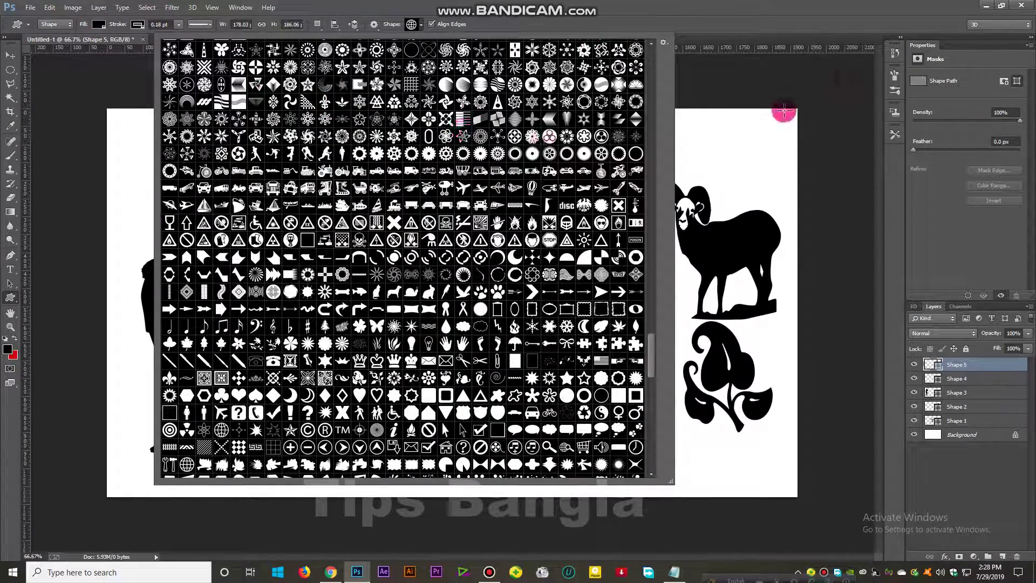
- Close the shape picker, cancel the Create Custom Shape dialog, and minimise Photoshop
left_click(780, 82)
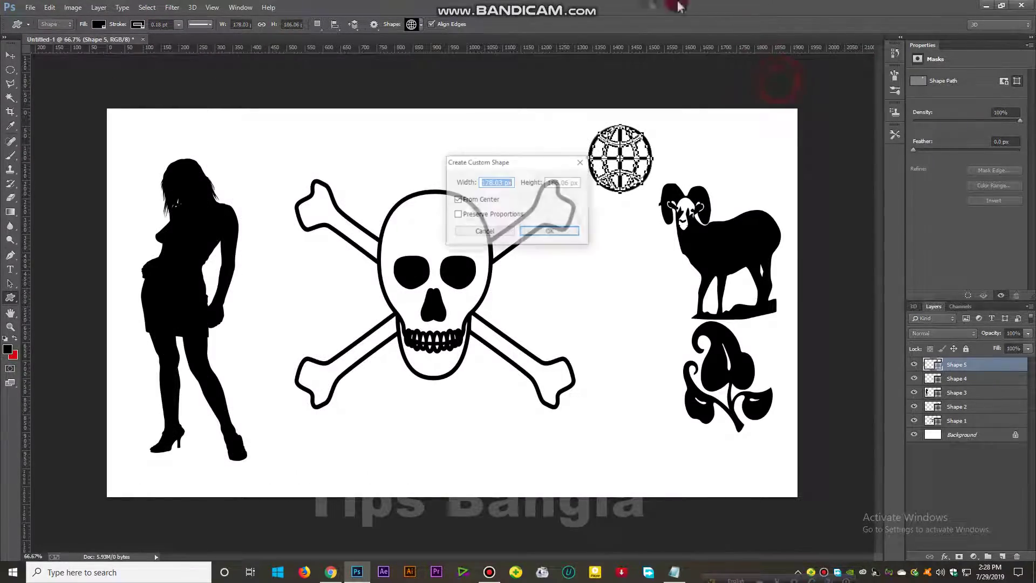
left_click(485, 231)
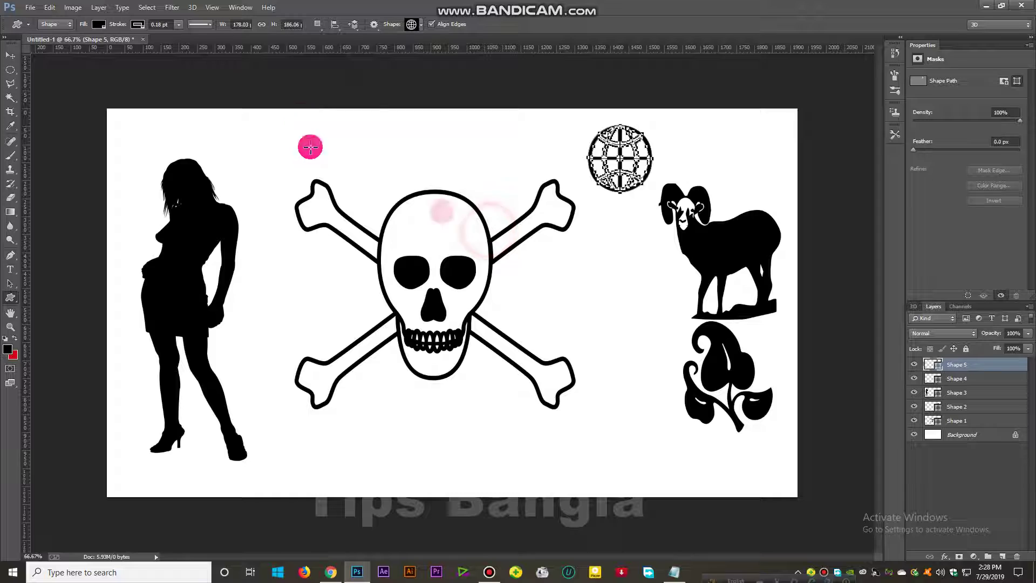
left_click(981, 7)
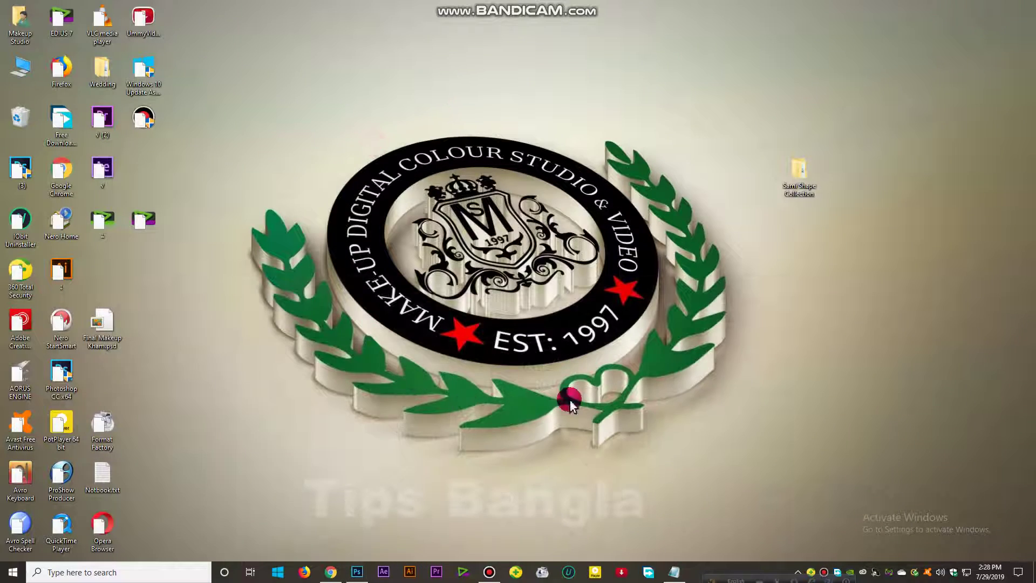
- Peek into the Sami Shape Collection folder, then bring Notbook.txt to screen centre
double_click(806, 185)
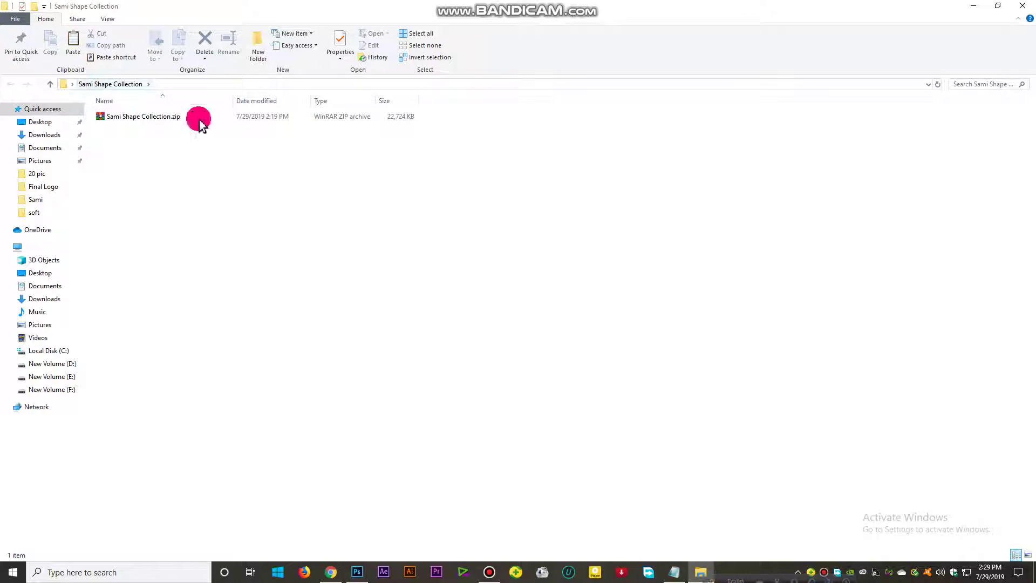
left_click(1021, 6)
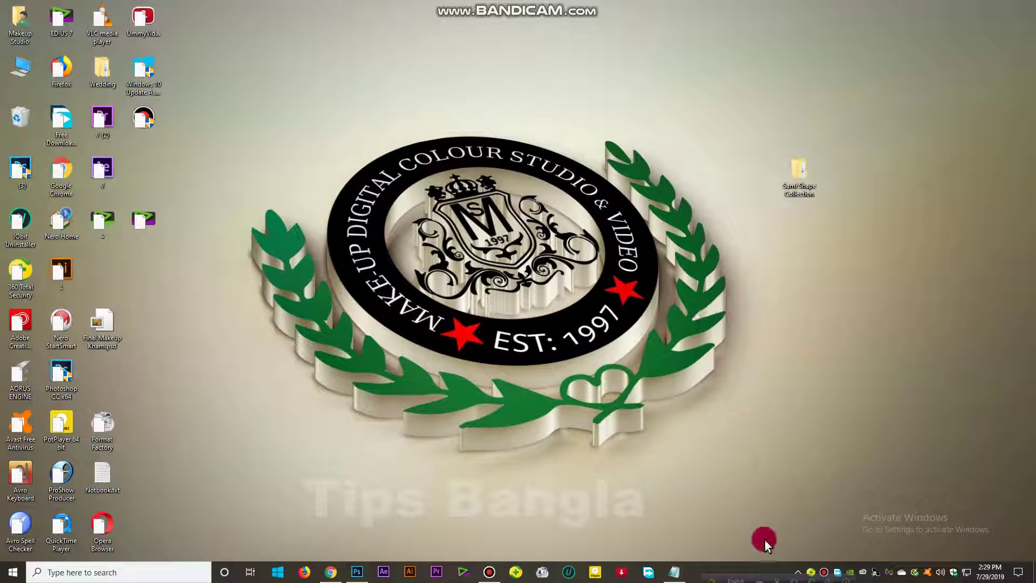
left_click(675, 573)
left_click_drag(194, 154, 728, 132)
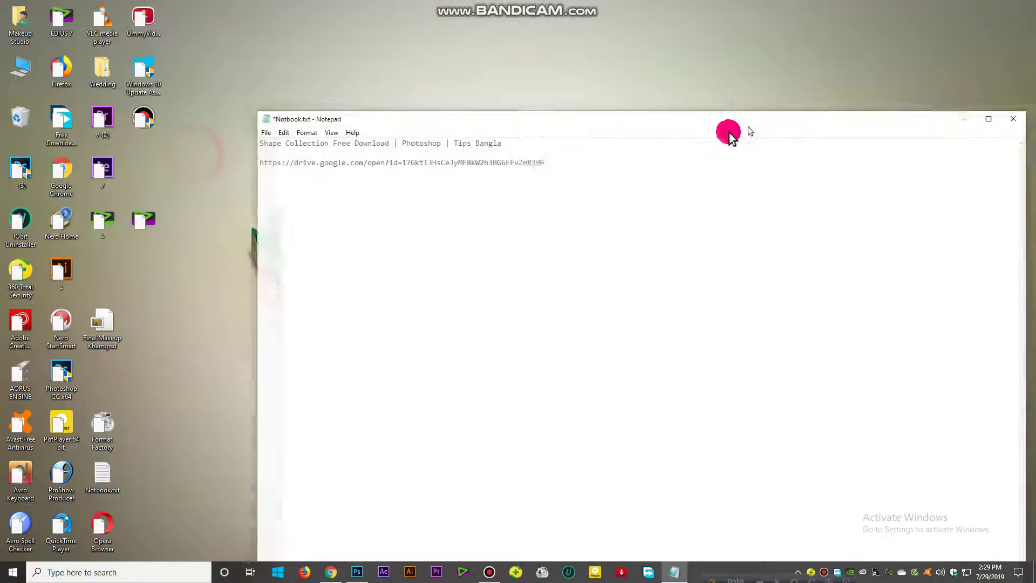
- Select the Google Drive link line in Notepad and copy it
left_click_drag(556, 173, 236, 173)
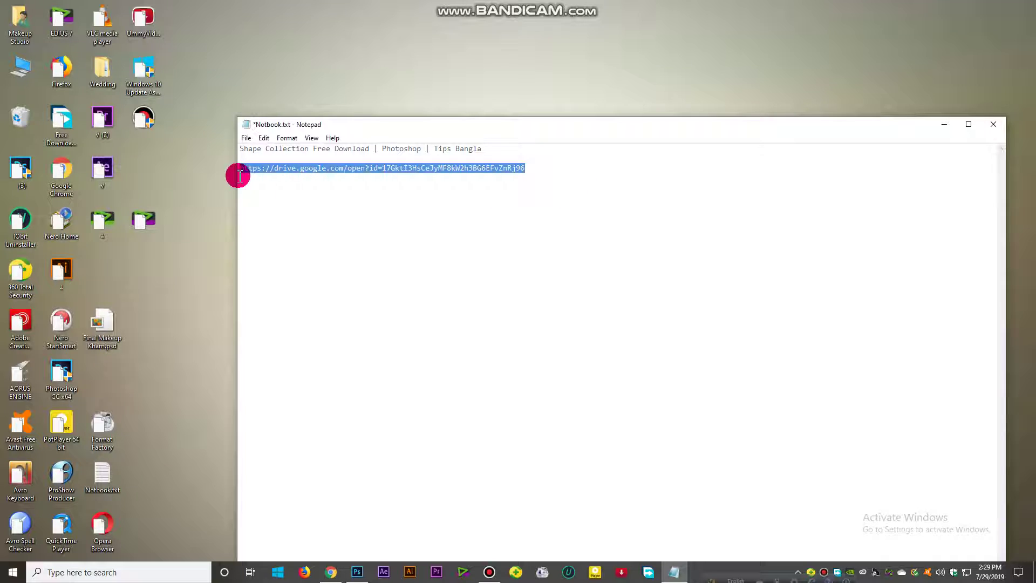
right_click(304, 160)
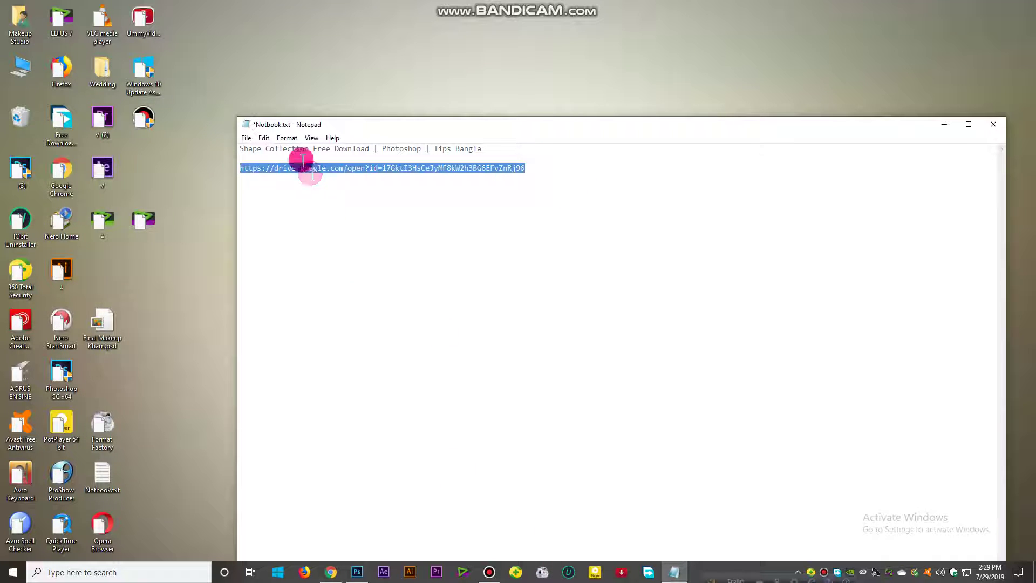
right_click(305, 168)
left_click(342, 203)
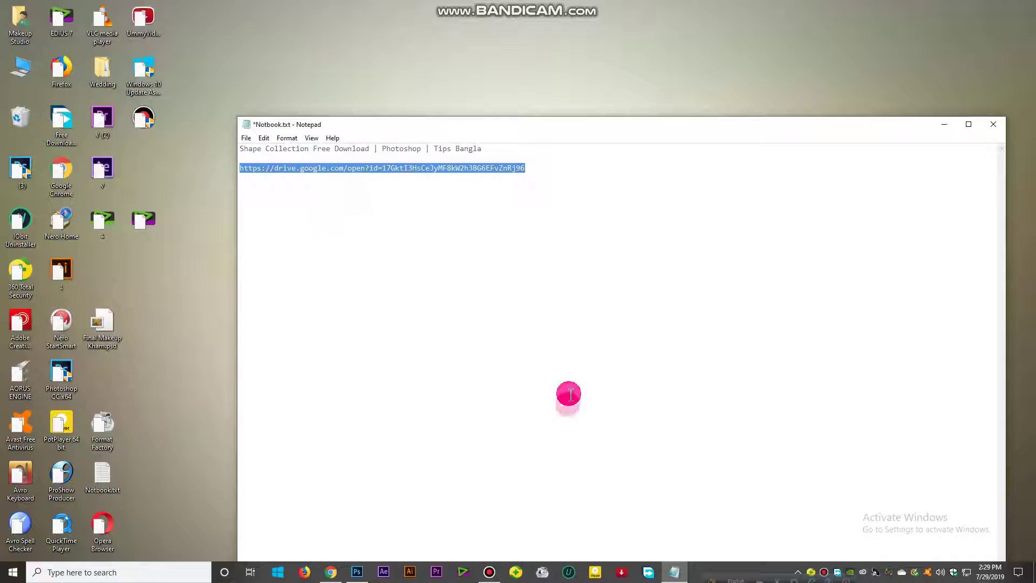
- Paste the copied Drive link into a new Chrome tab and load the page
left_click(331, 572)
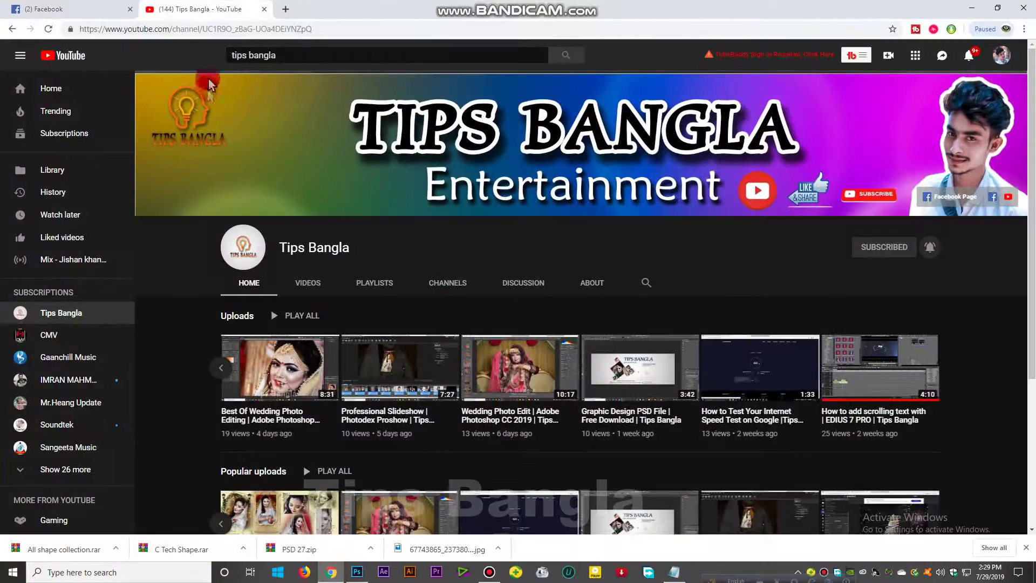
left_click(277, 10)
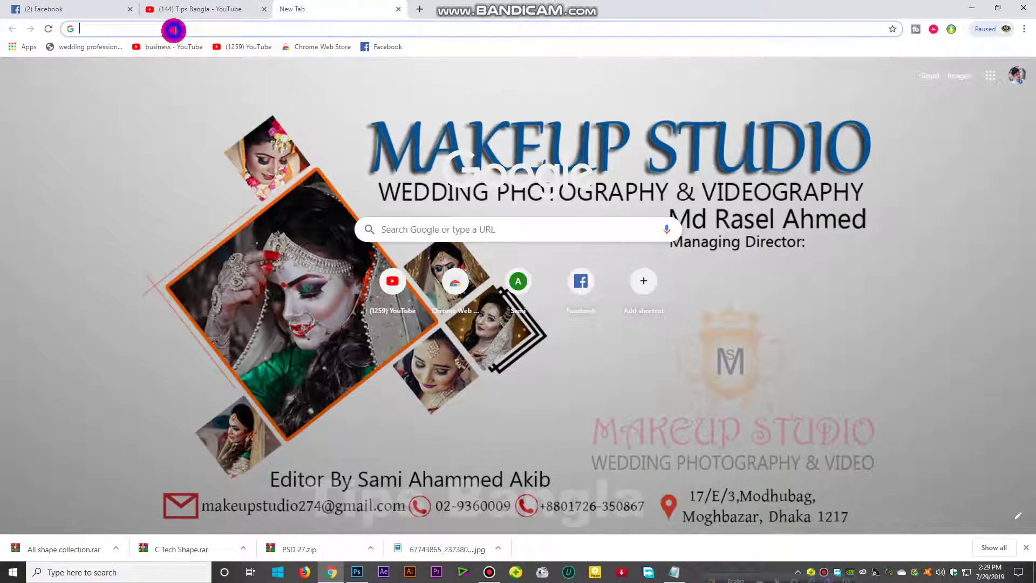
right_click(174, 29)
left_click(207, 107)
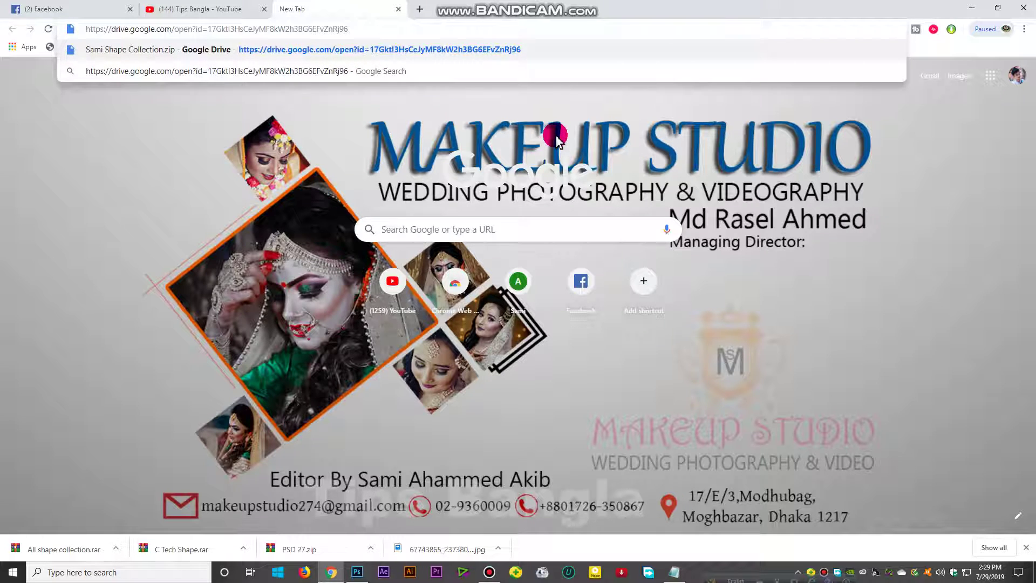
key("Return")
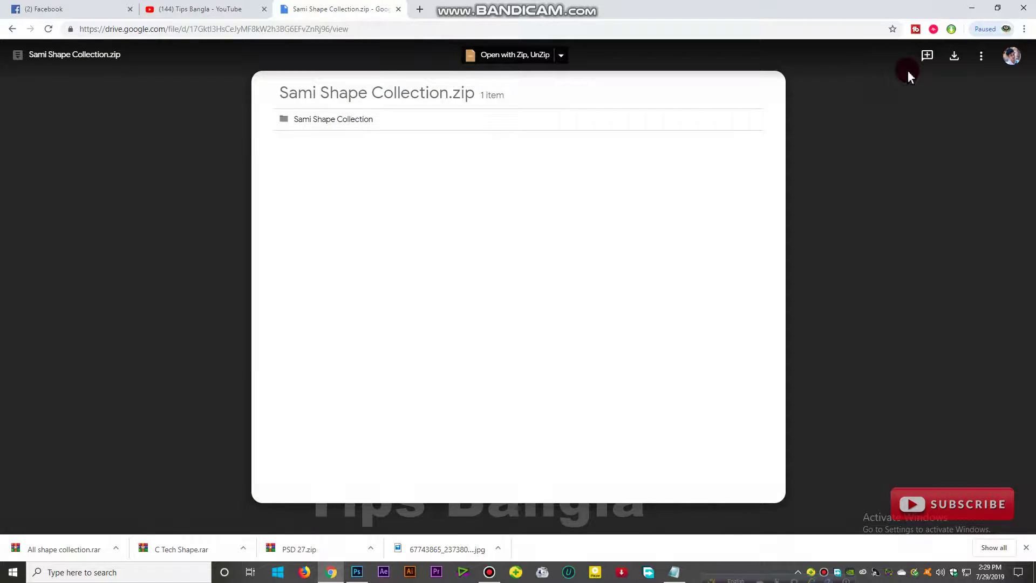
- Start downloading Sami Shape Collection.zip, browse to Desktop\Sami Shape Collection, then cancel saving
left_click(962, 55)
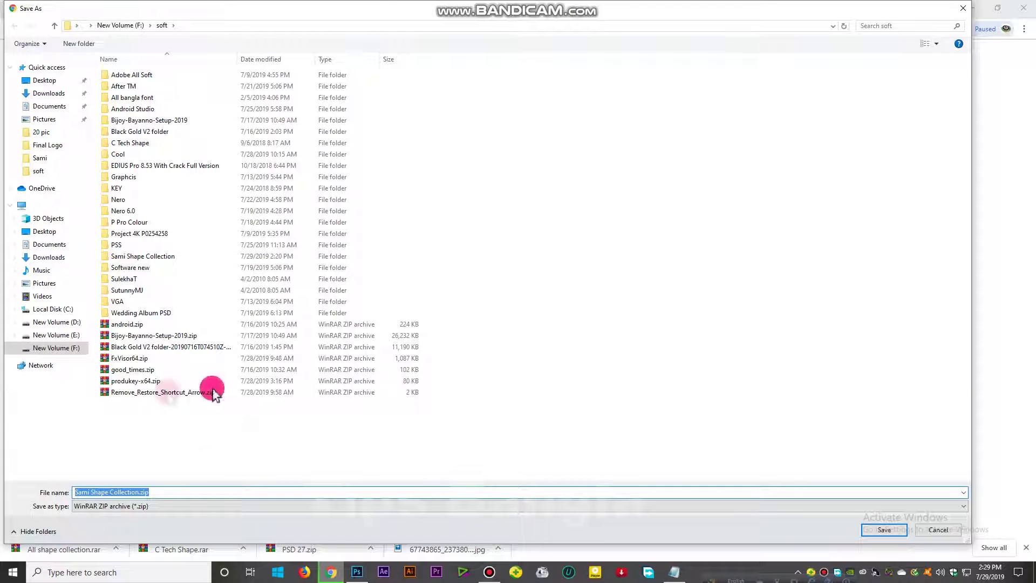
mouse_move(49, 93)
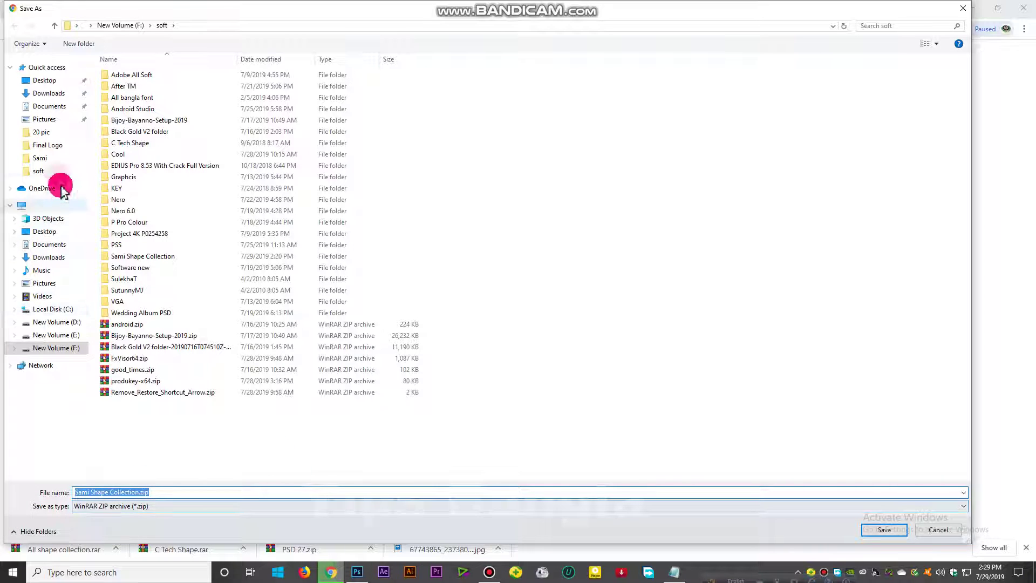
left_click(43, 80)
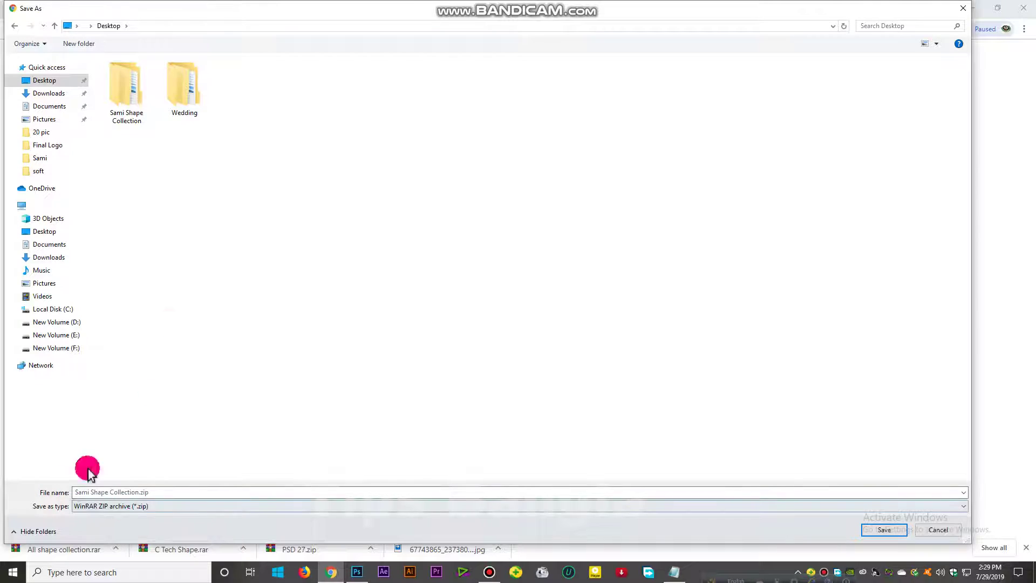
left_click(132, 121)
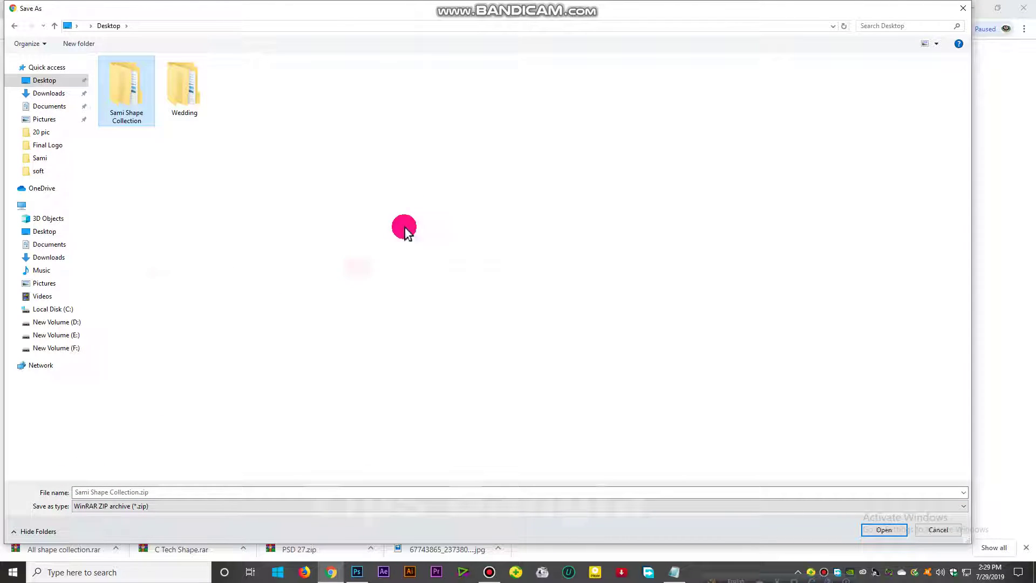
left_click_drag(157, 491, 61, 496)
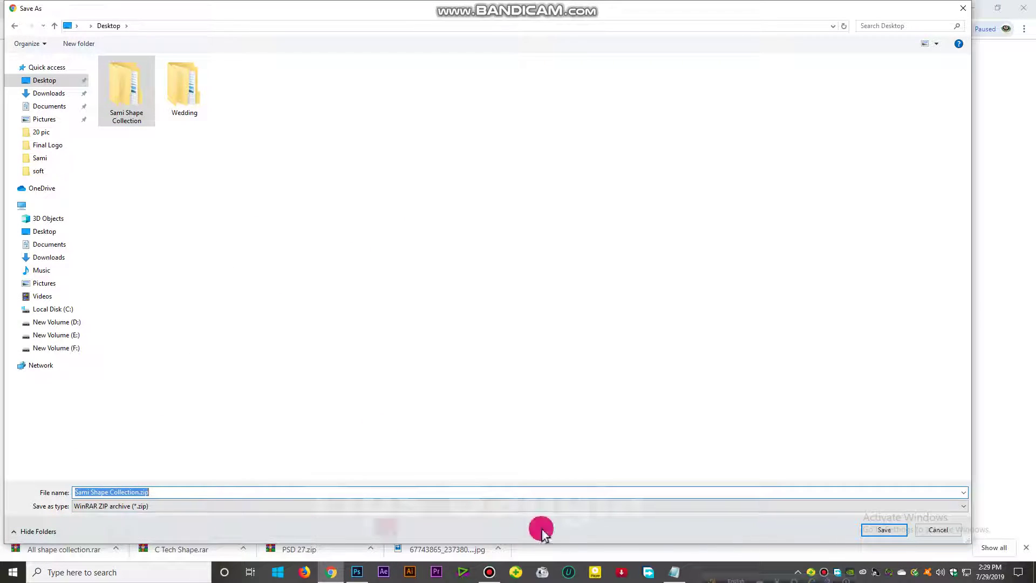
left_click(879, 529)
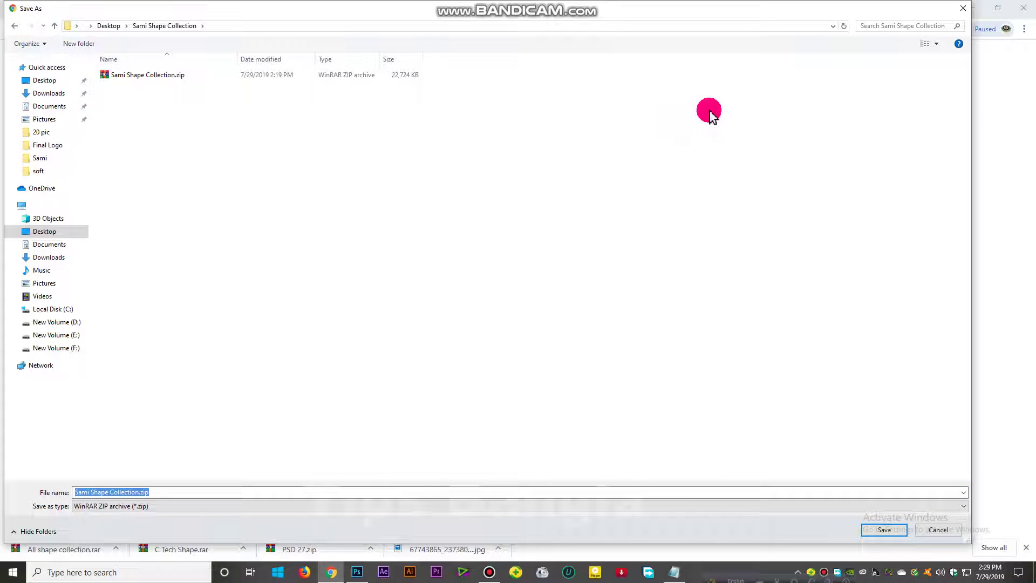
left_click(960, 10)
- Minimise Chrome and Notepad, then extract Sami Shape Collection.zip here with its password
left_click(972, 10)
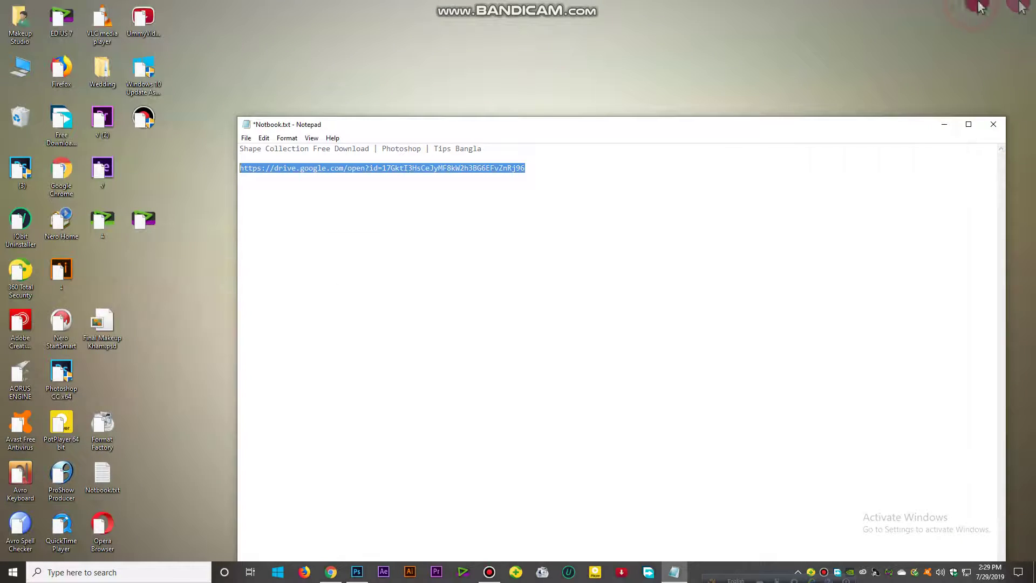
left_click(531, 244)
left_click(944, 124)
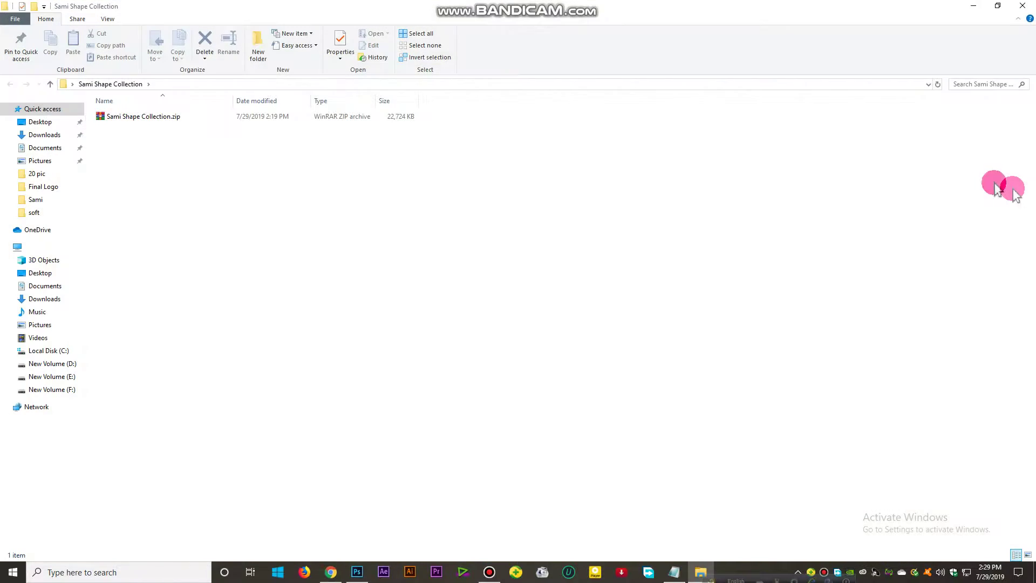
right_click(160, 117)
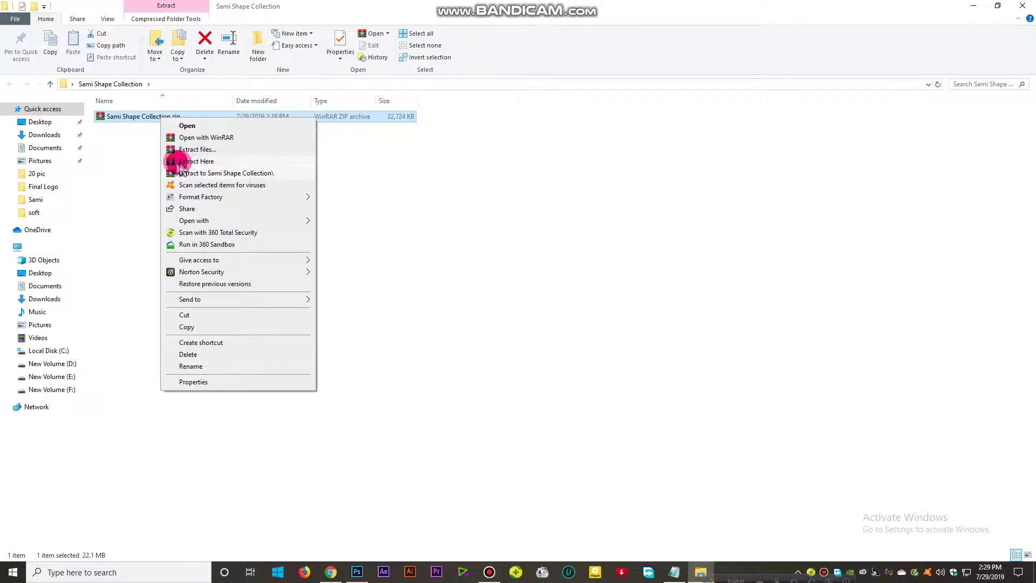
left_click(197, 161)
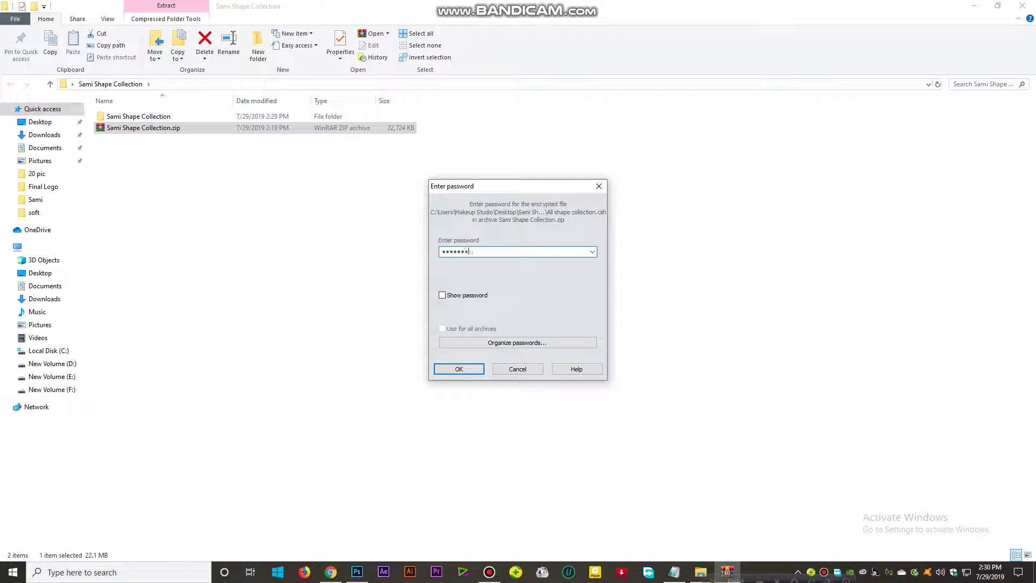
key("Return")
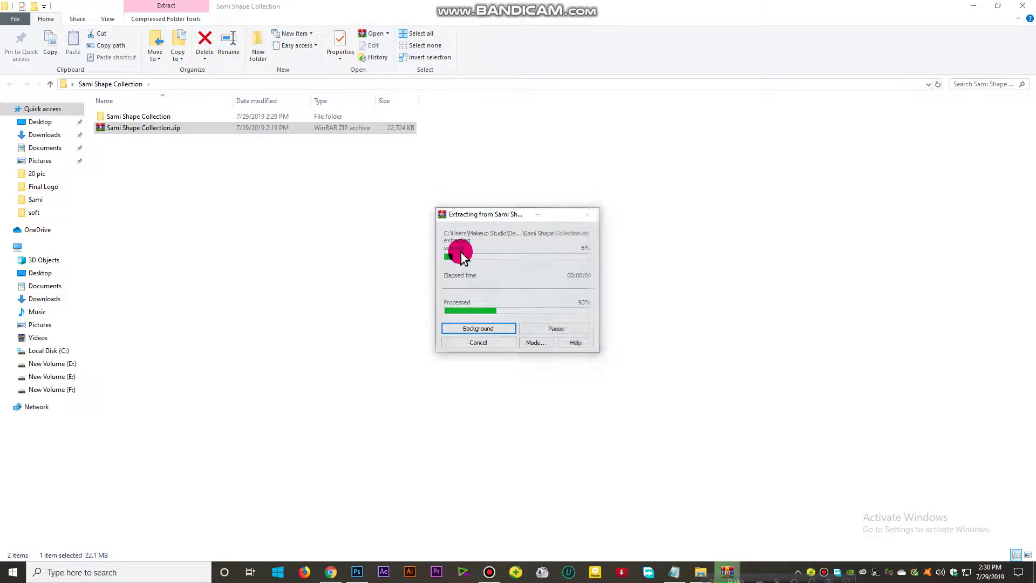
- Open the extracted folder and select its nine .csh shape files
double_click(120, 115)
left_click_drag(642, 377, 102, 53)
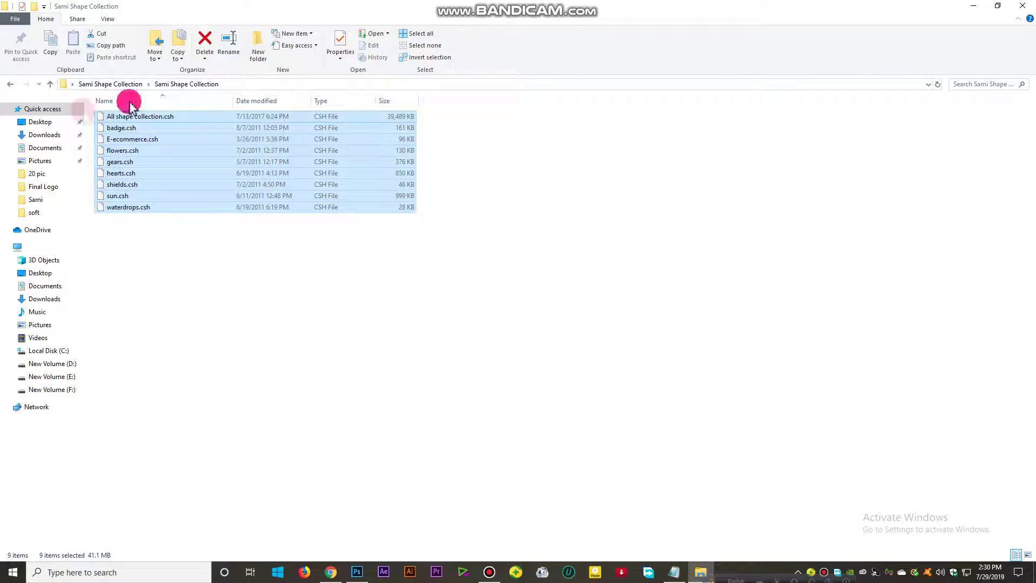
left_click_drag(820, 406, 88, 88)
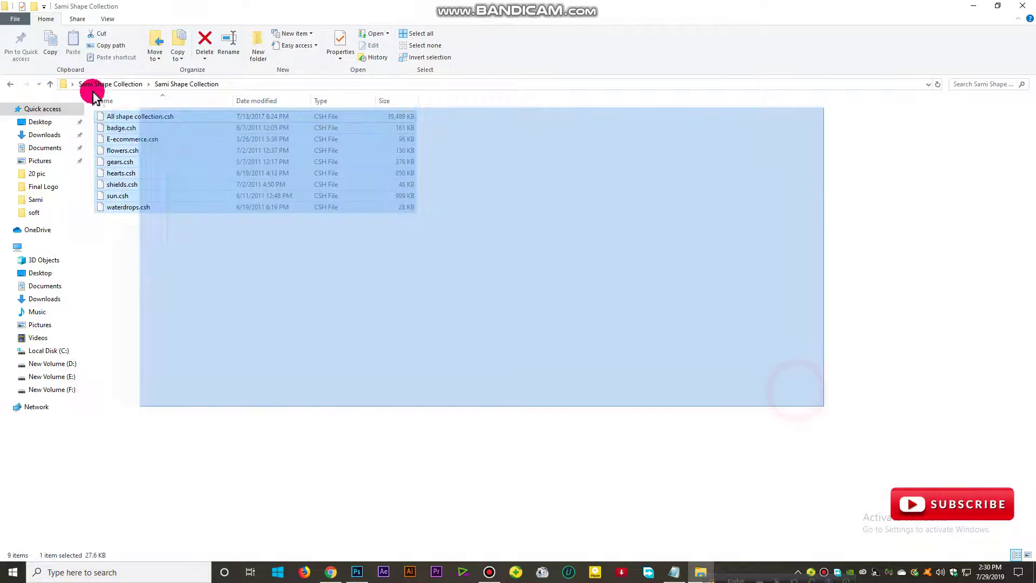
left_click(477, 399)
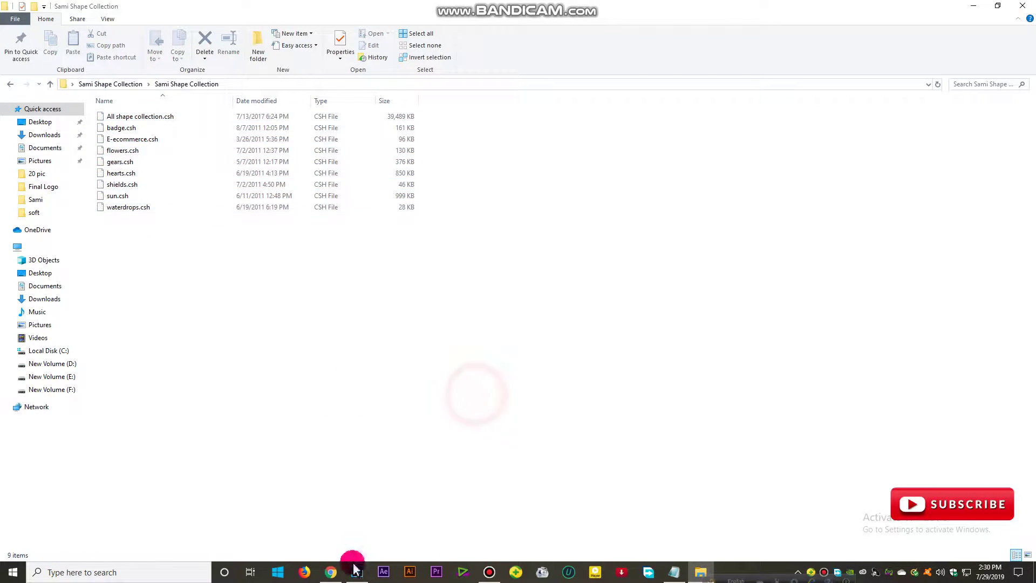
- Back in Photoshop, choose Load Shapes from the Custom Shape picker's gear menu
left_click(356, 570)
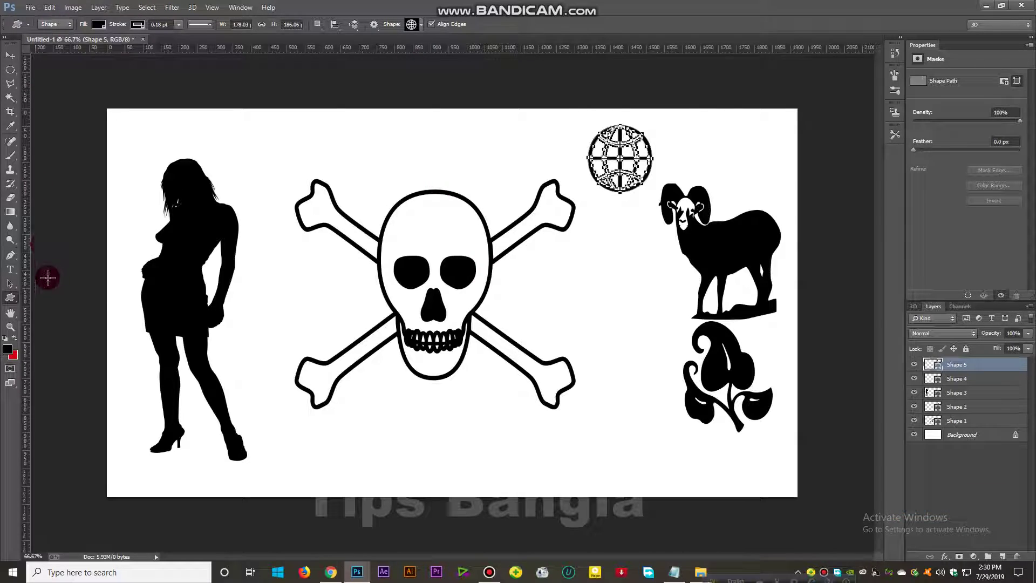
left_click(12, 302)
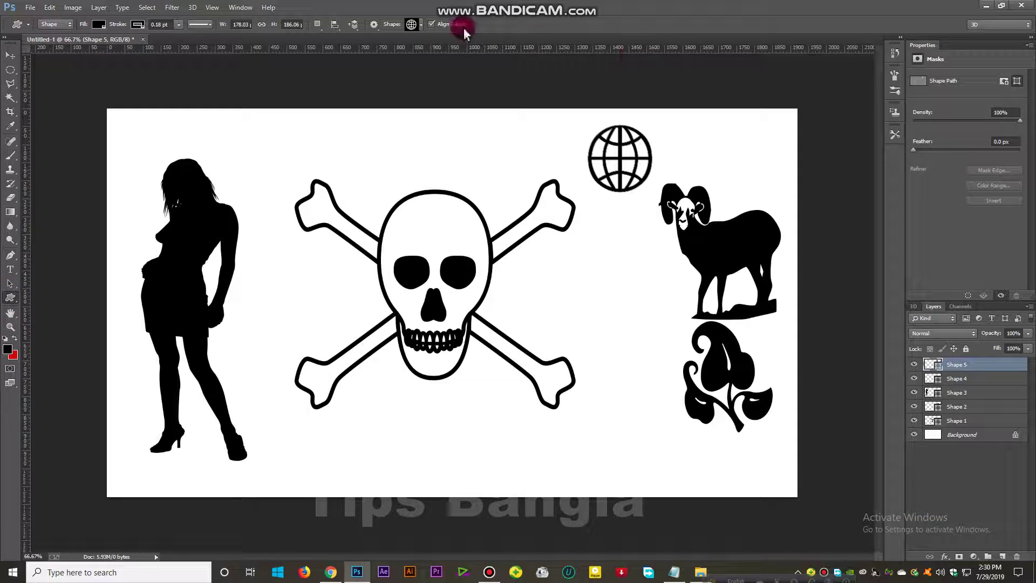
left_click(421, 26)
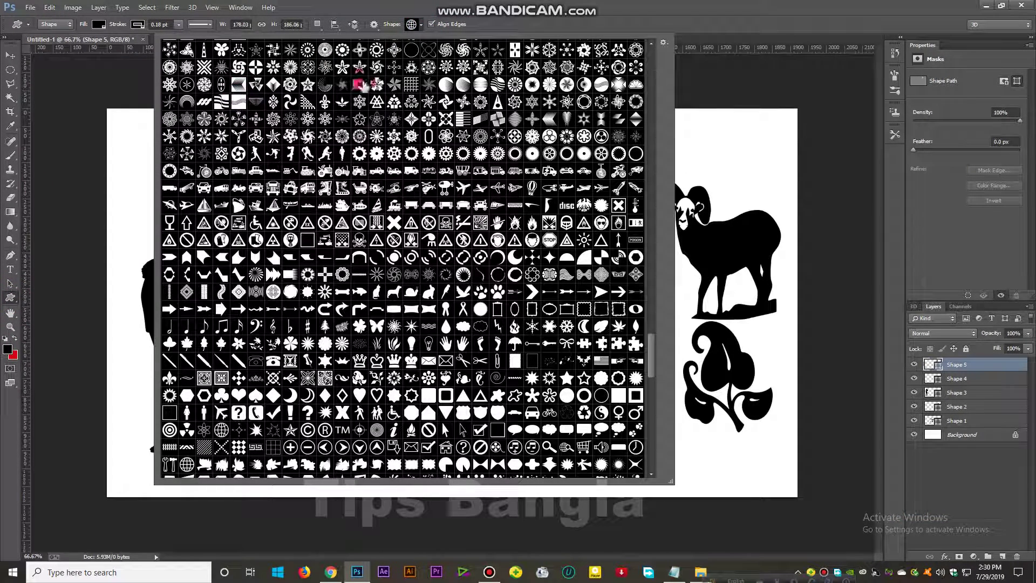
scroll(554, 183, "up", 5)
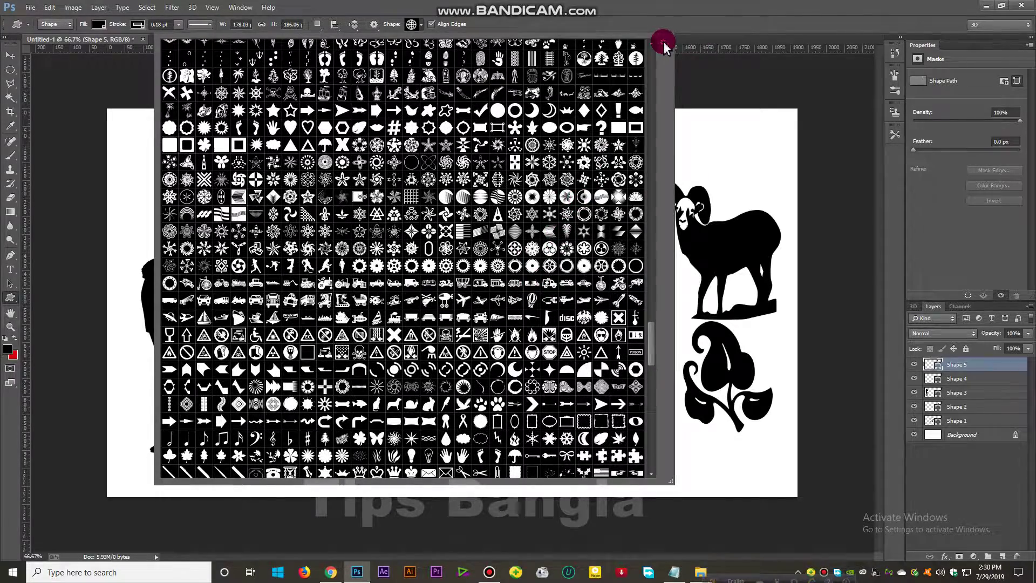
left_click(663, 43)
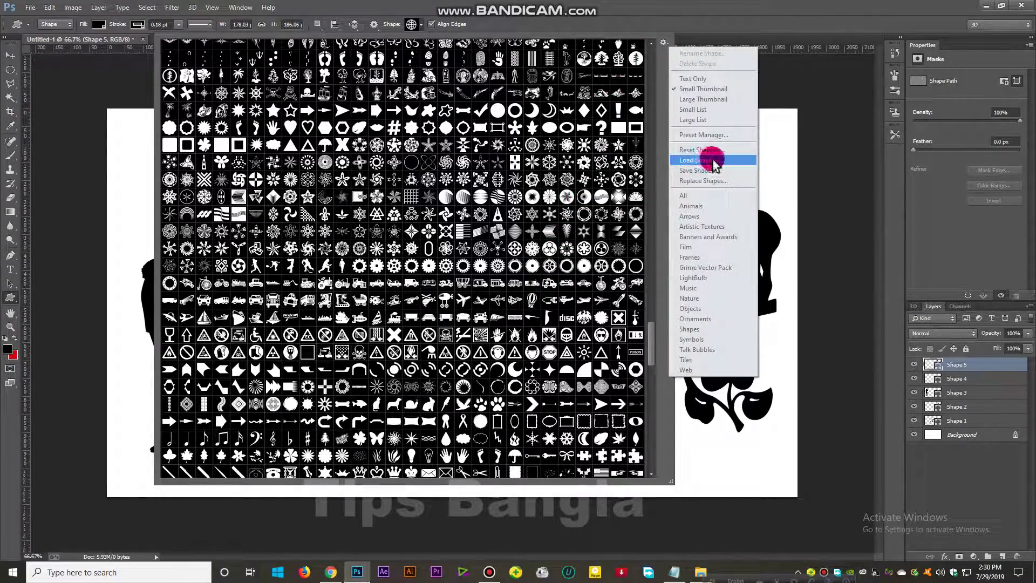
left_click_drag(734, 161, 699, 162)
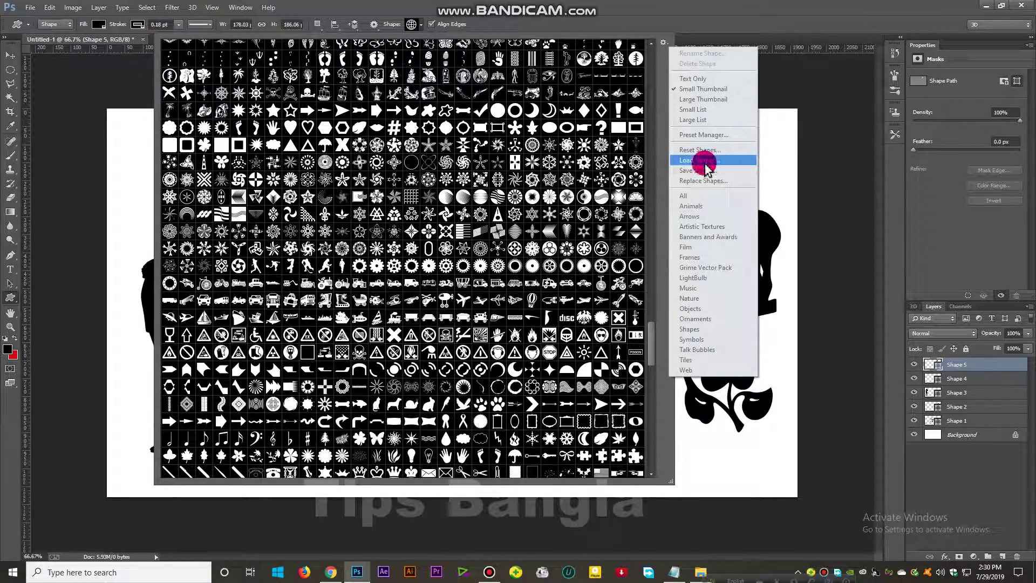
left_click(708, 168)
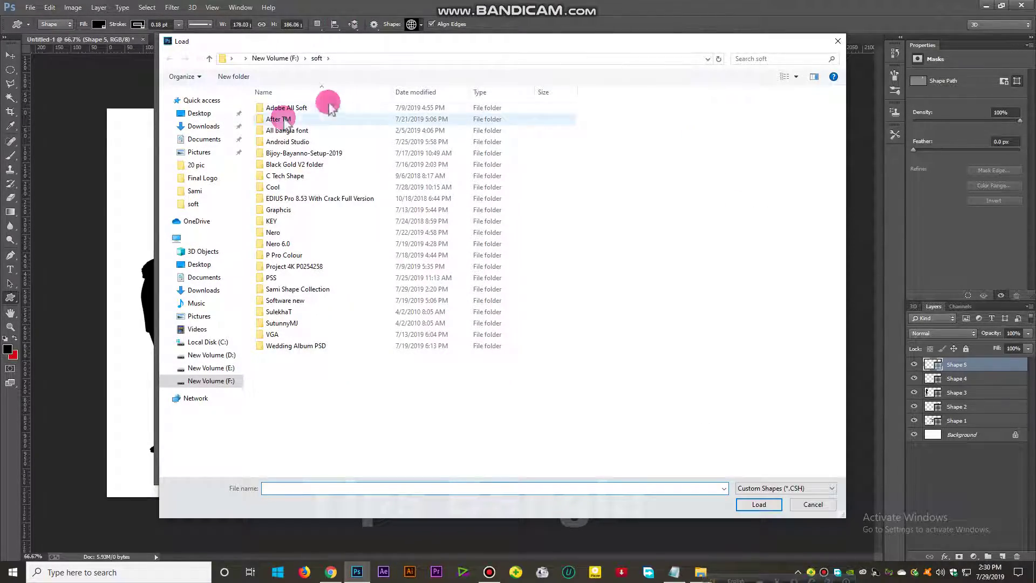
- Load All shape collection.csh from Desktop\Sami Shape Collection, then dismiss the picker and size dialog
left_click(208, 117)
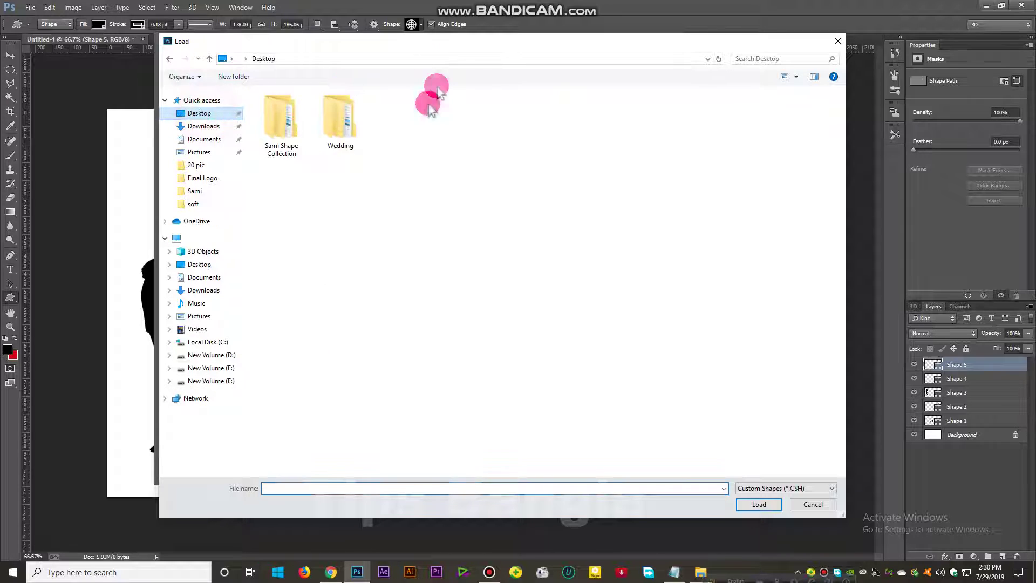
double_click(282, 133)
double_click(273, 107)
left_click(267, 106)
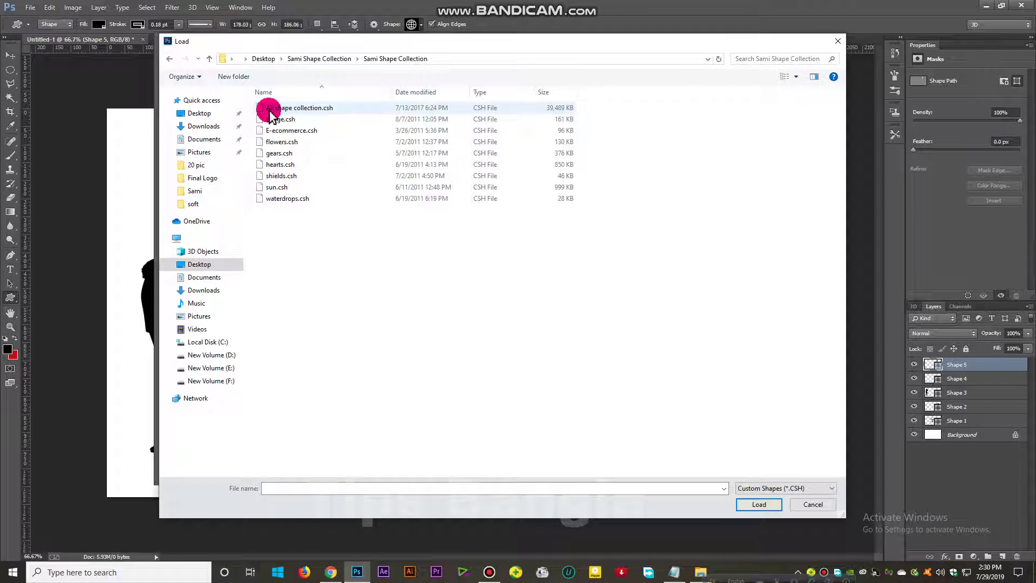
left_click(757, 505)
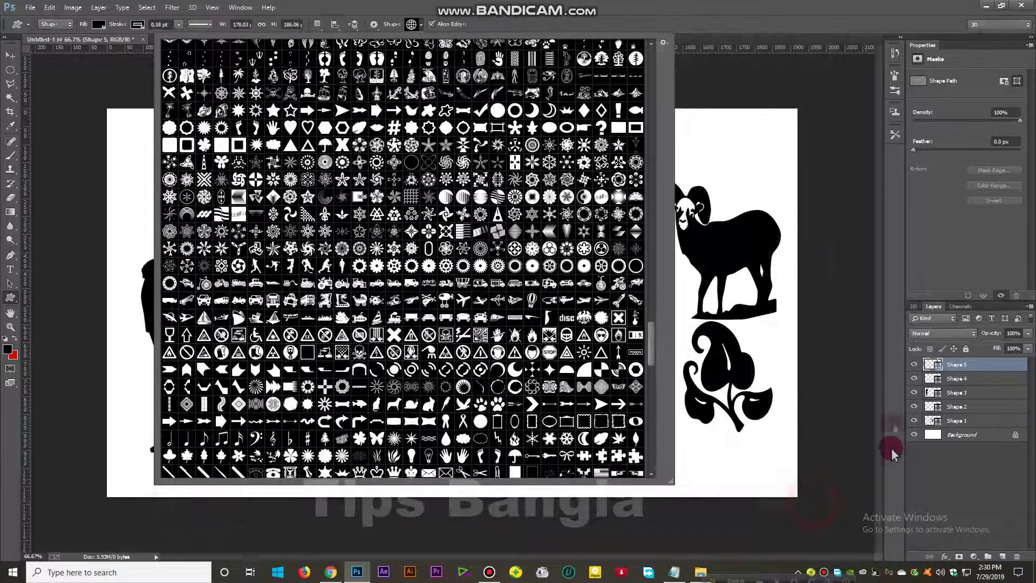
left_click(715, 73)
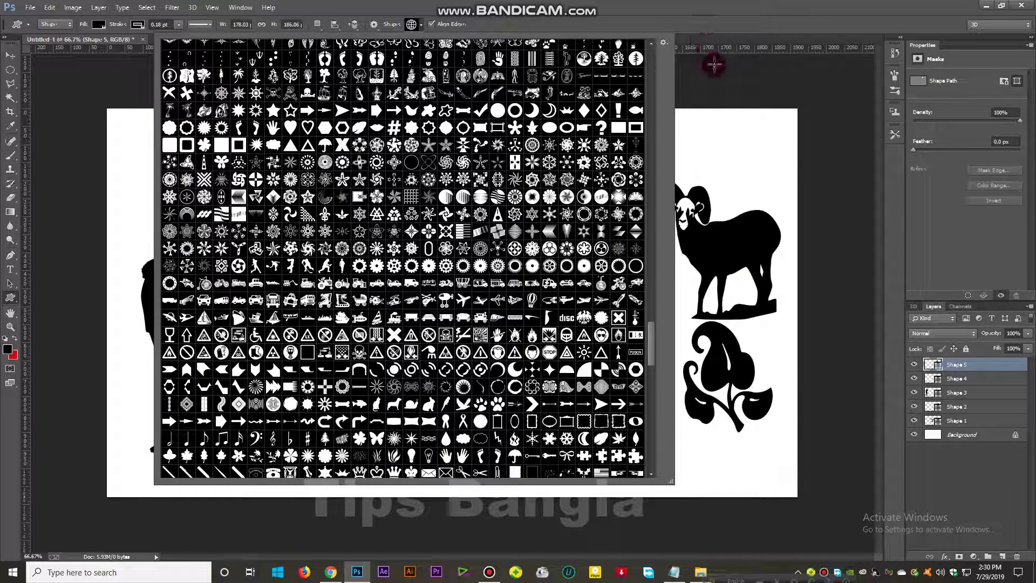
left_click(484, 125)
left_click(469, 236)
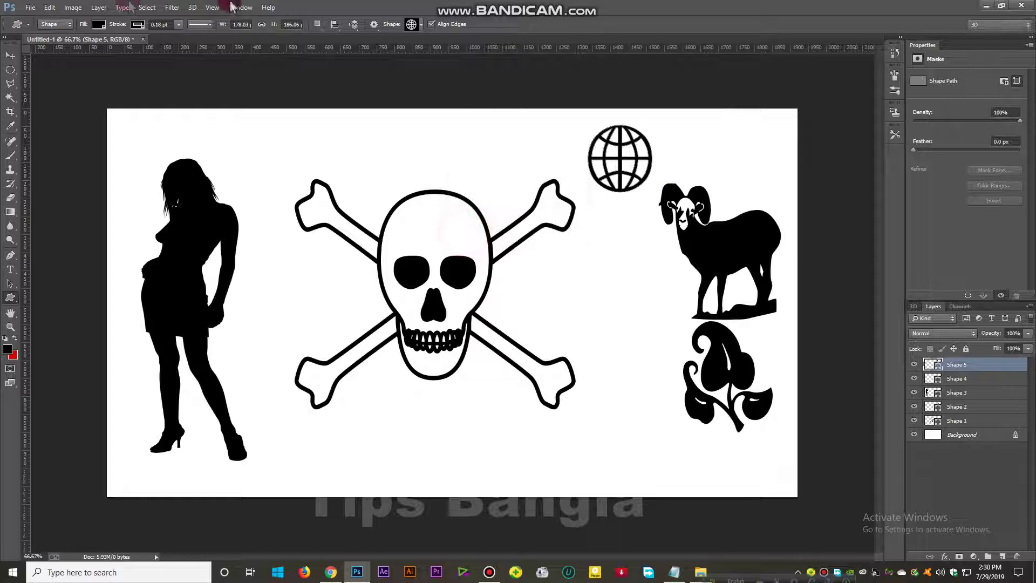